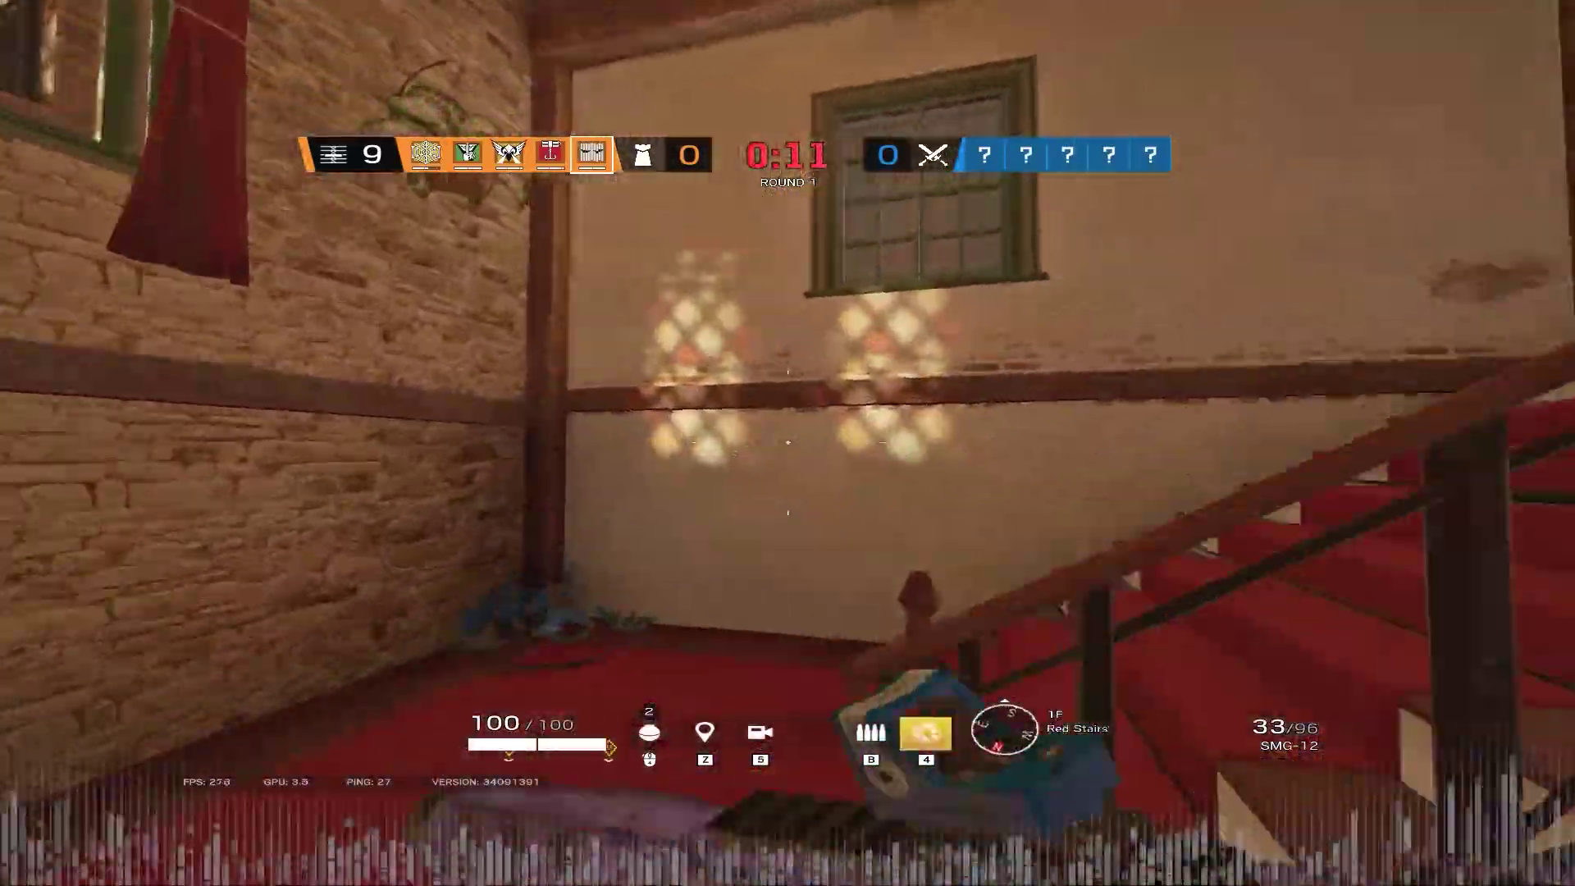
- Run from Red Stairs through Aviator Room to the Study barricade with the K1A drawn
key("w")
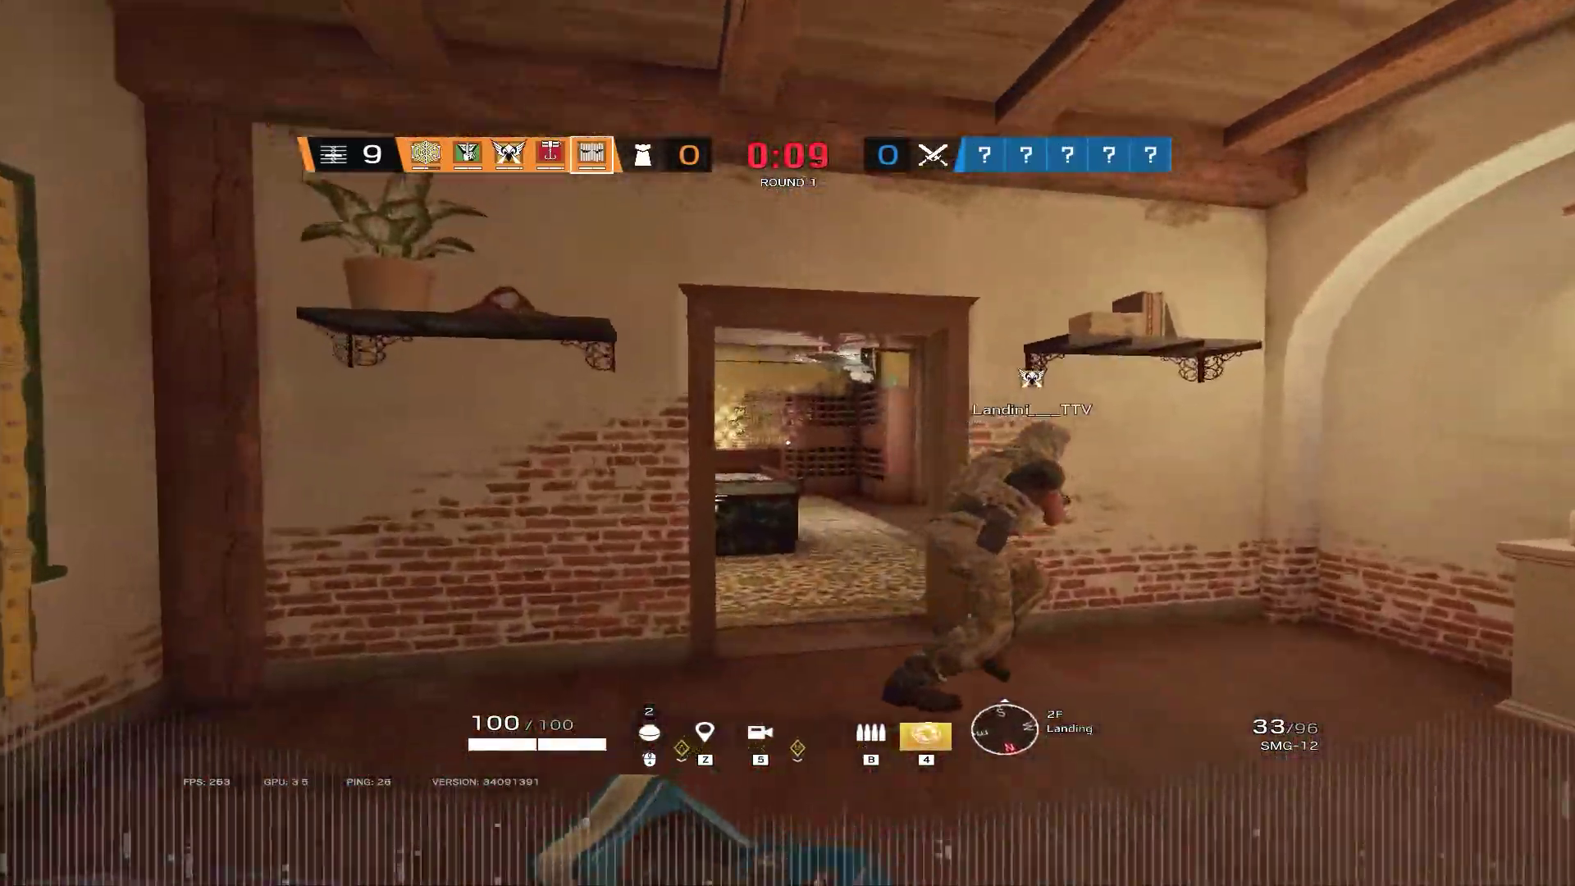
key("w")
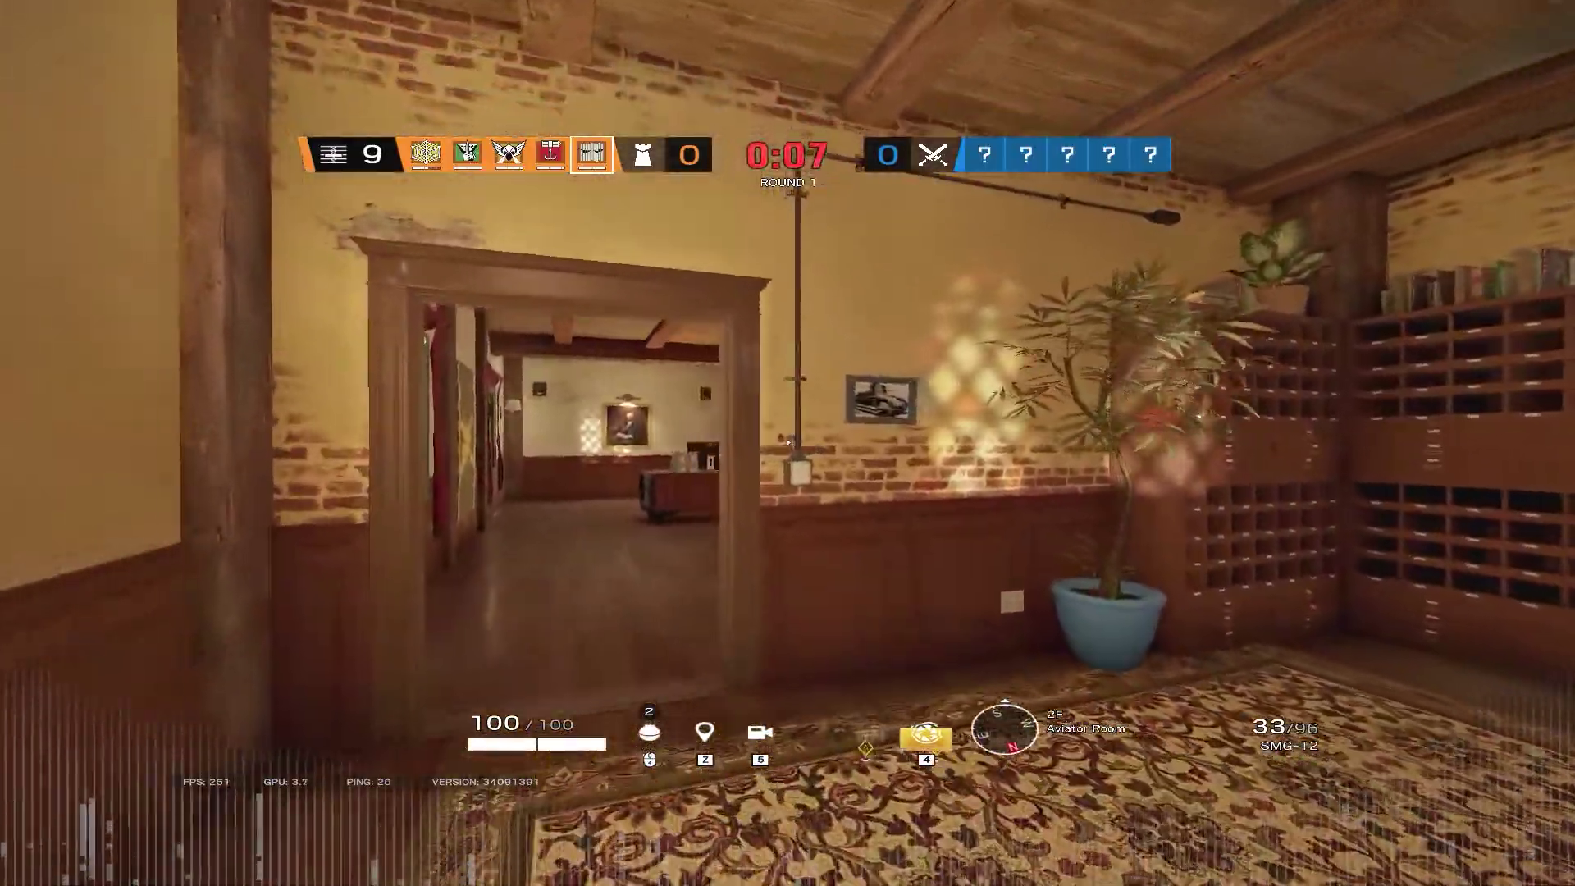
key("1")
key("w")
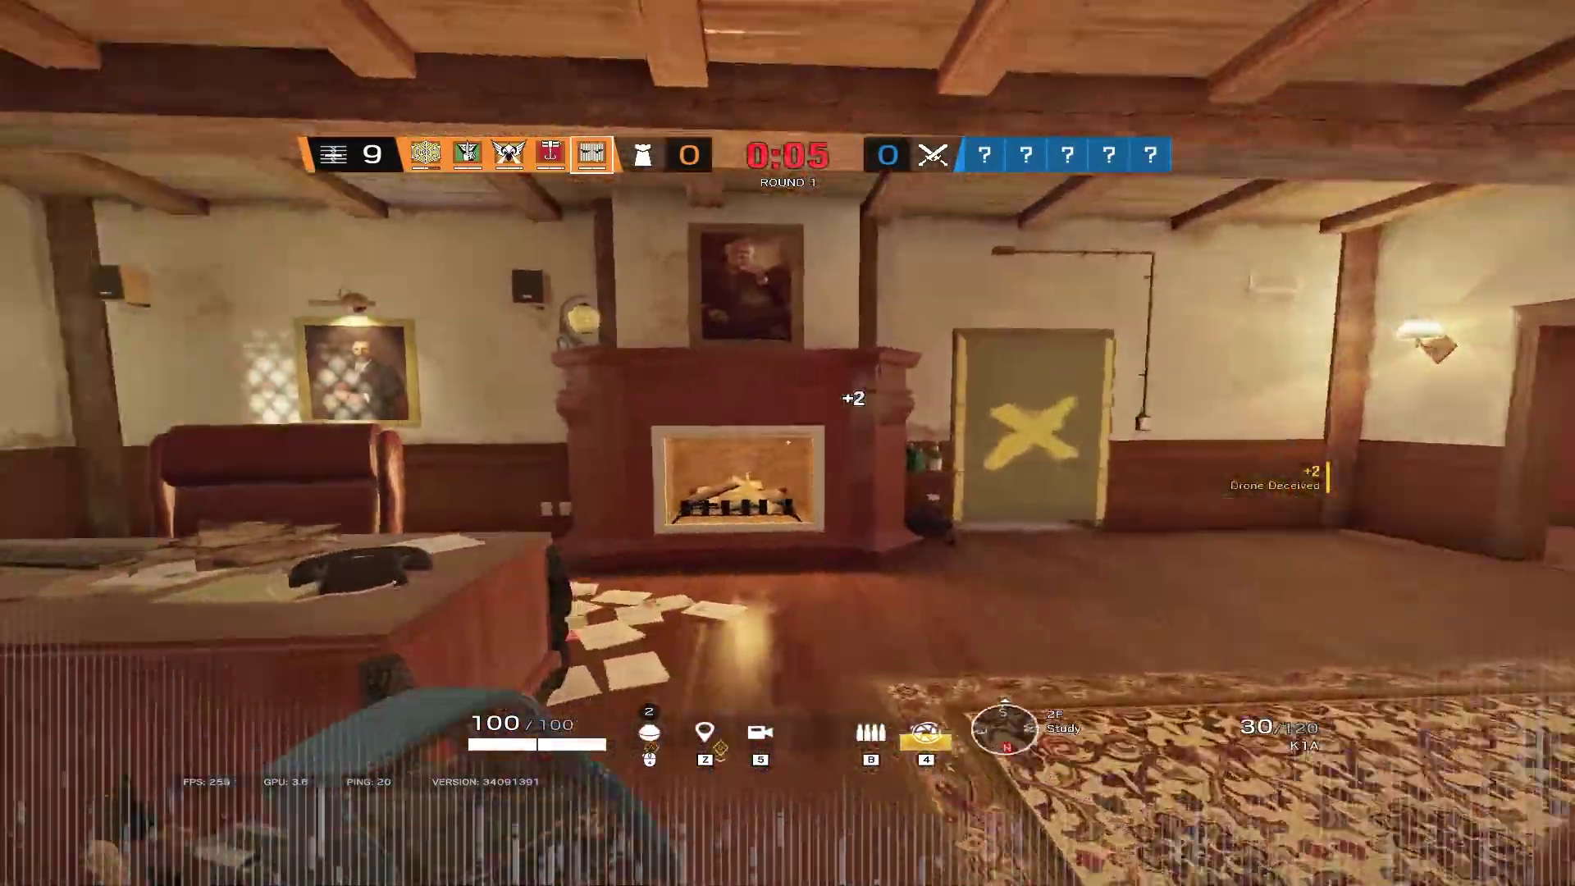
key("w")
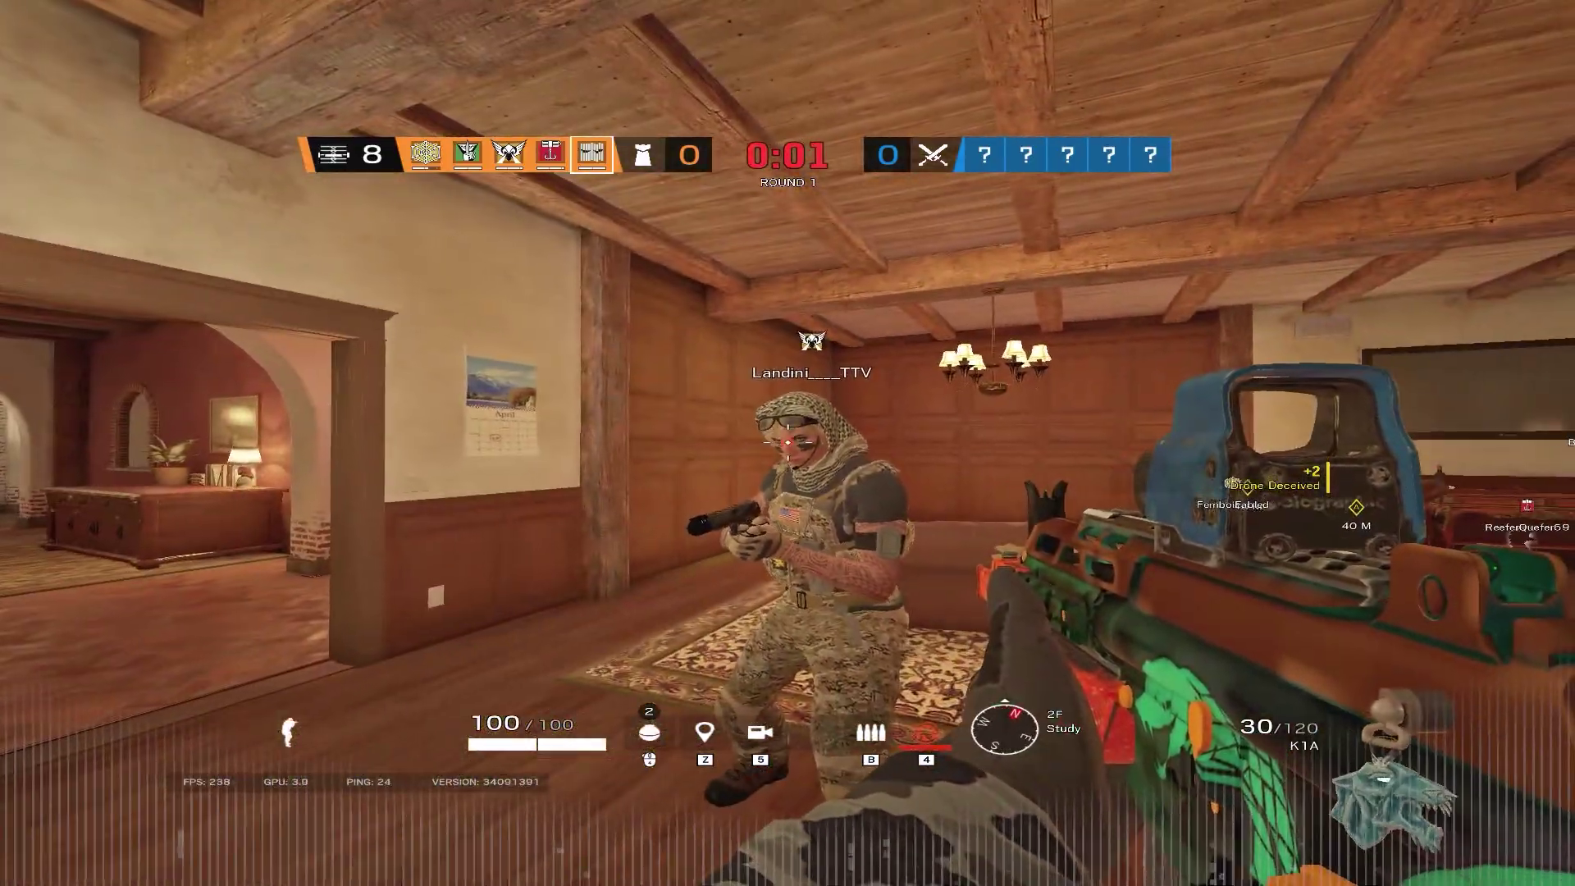
- Melee through the Study barricade and land headshot kills in the room and corridor
key("v")
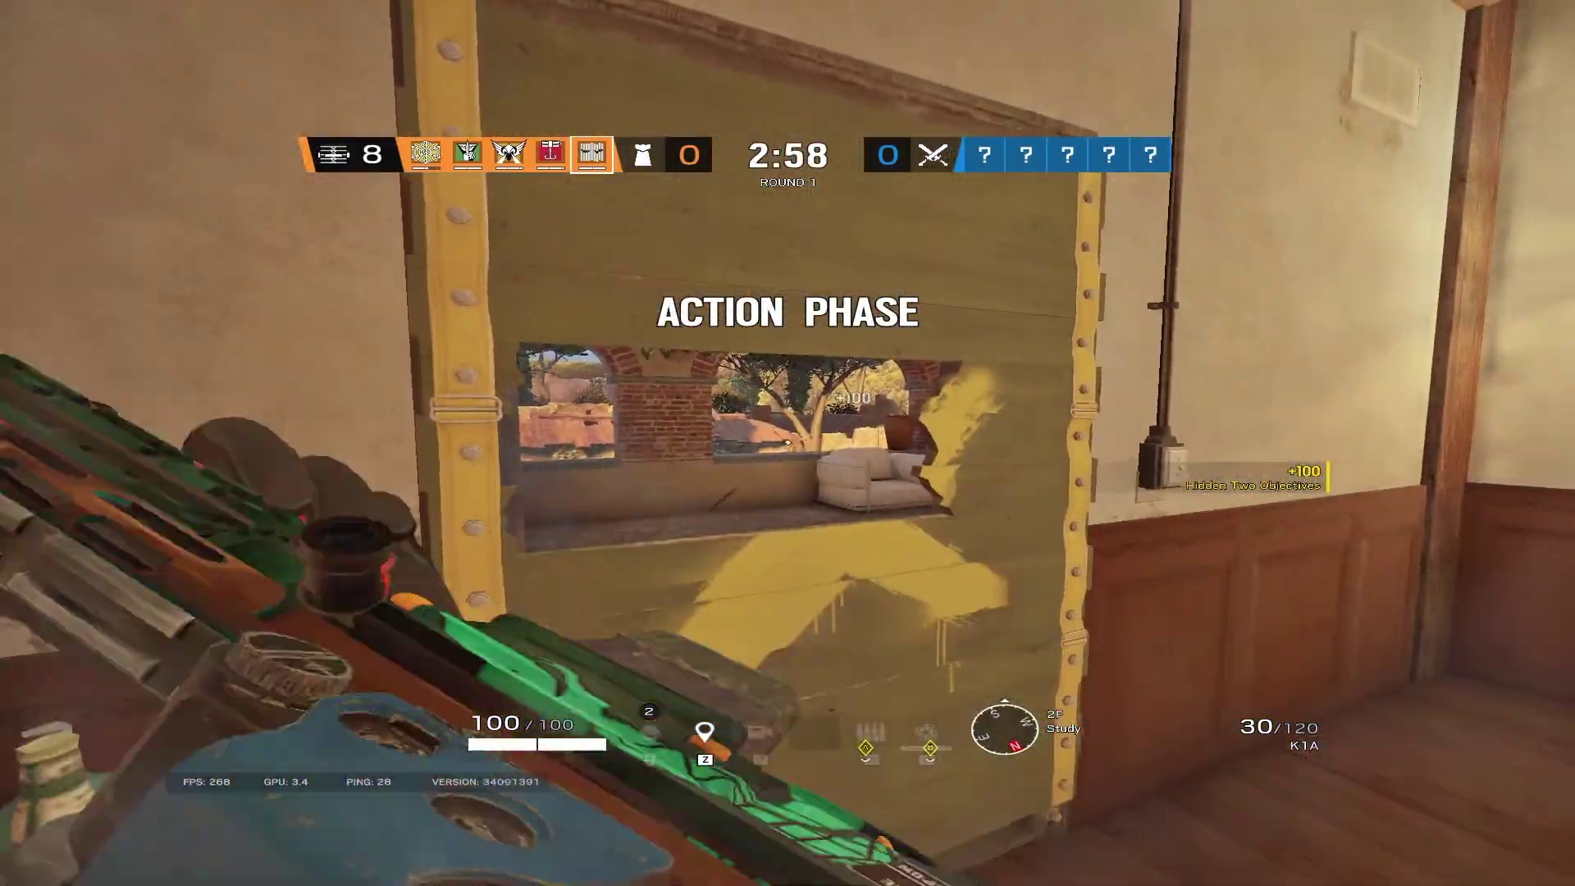
right_click(788, 444)
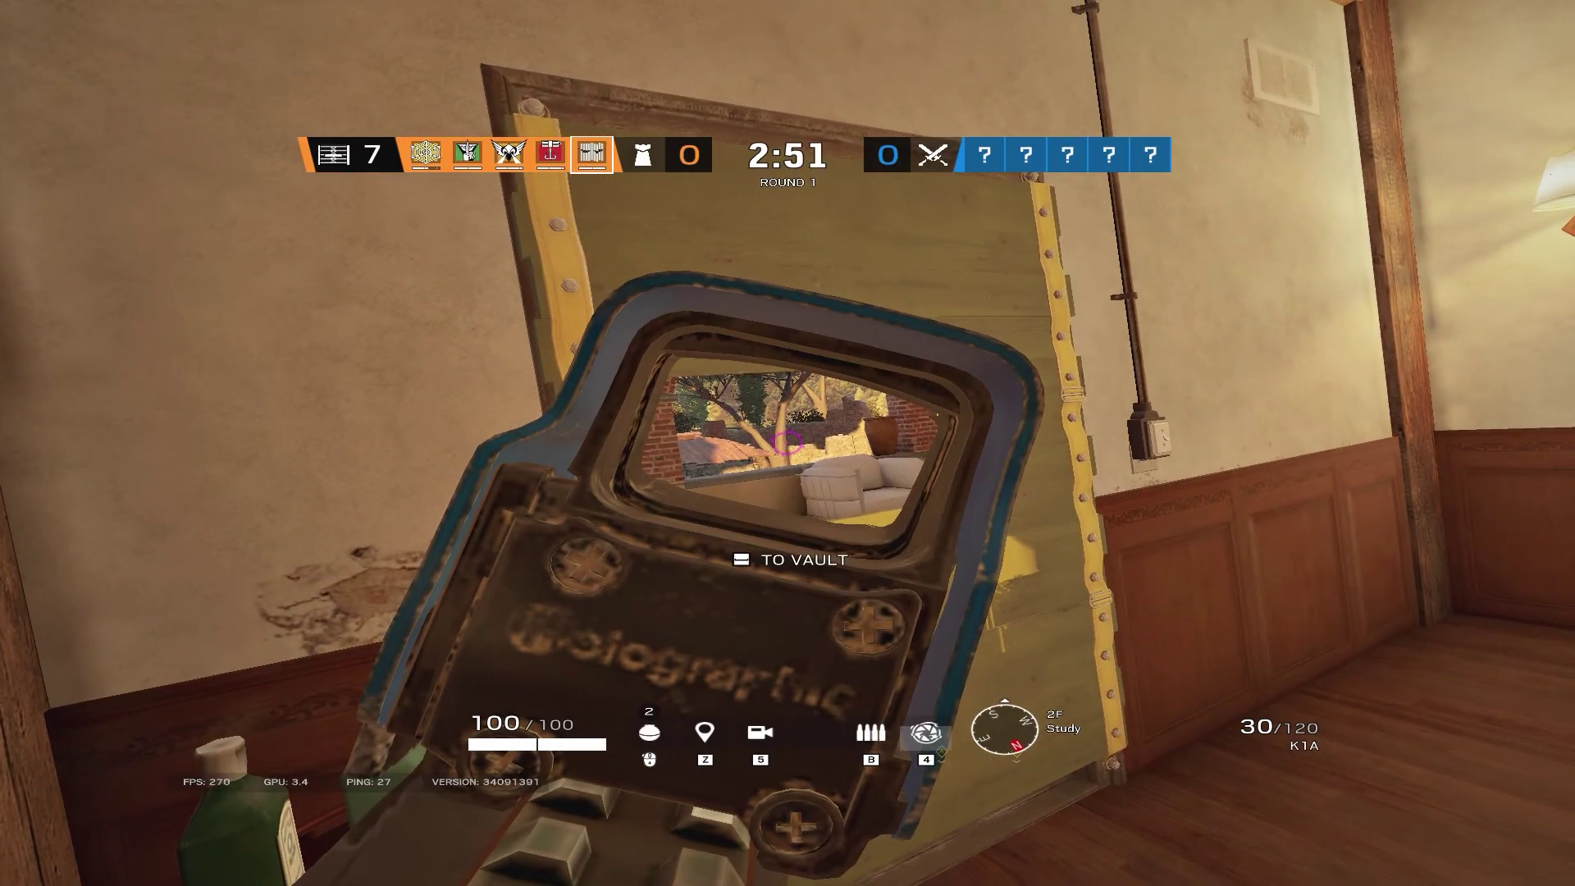
left_click(788, 444)
right_click(787, 443)
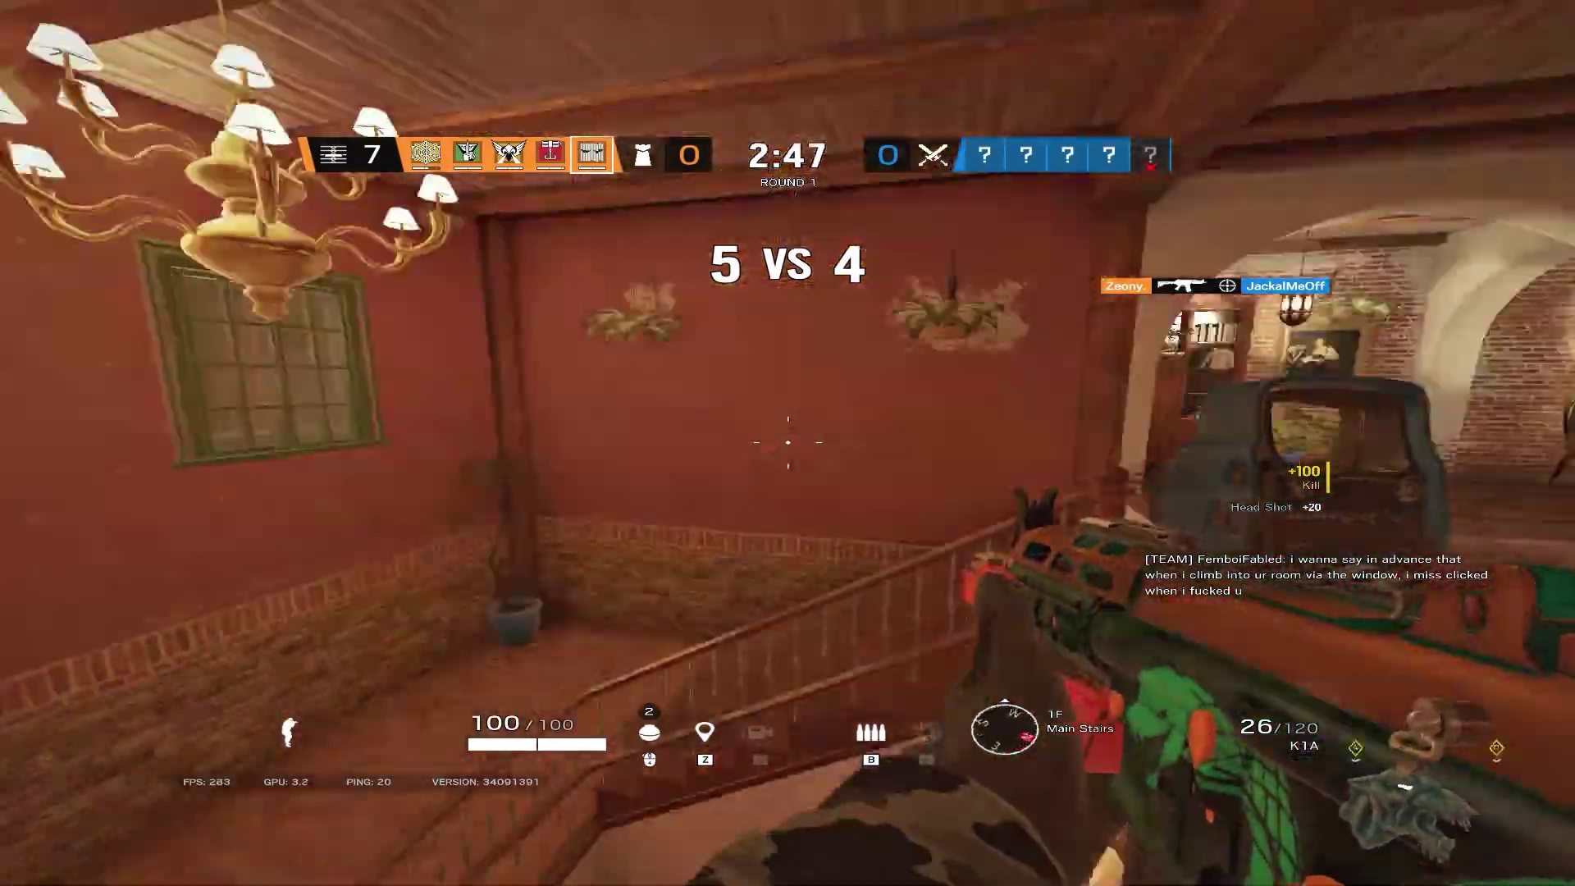
left_click(787, 443)
key("4")
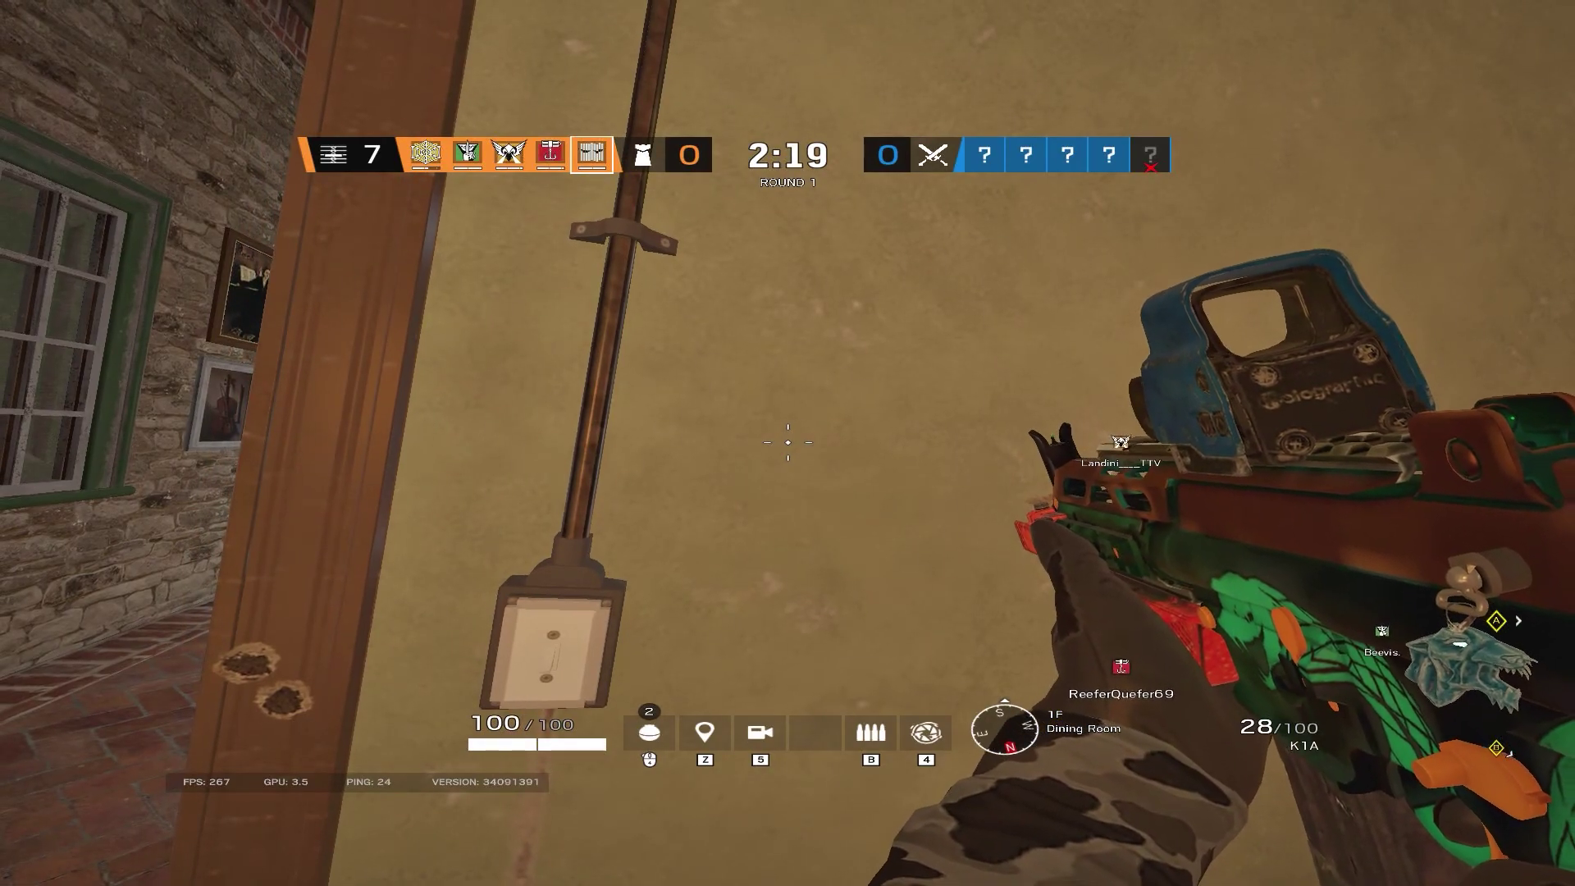
right_click(787, 442)
left_click(788, 442)
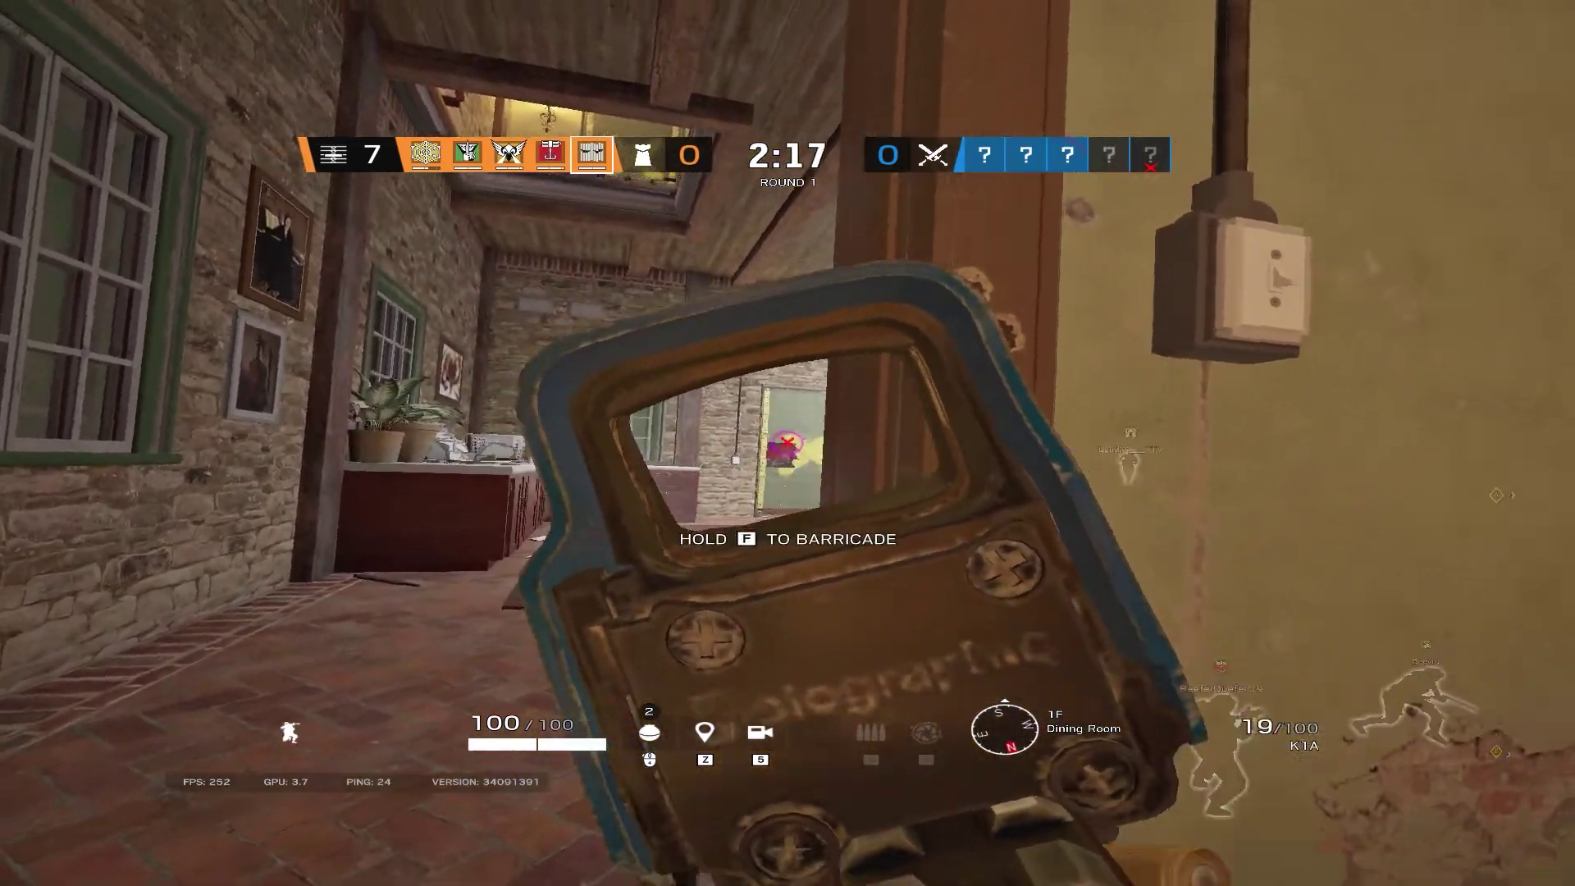
left_click(788, 444)
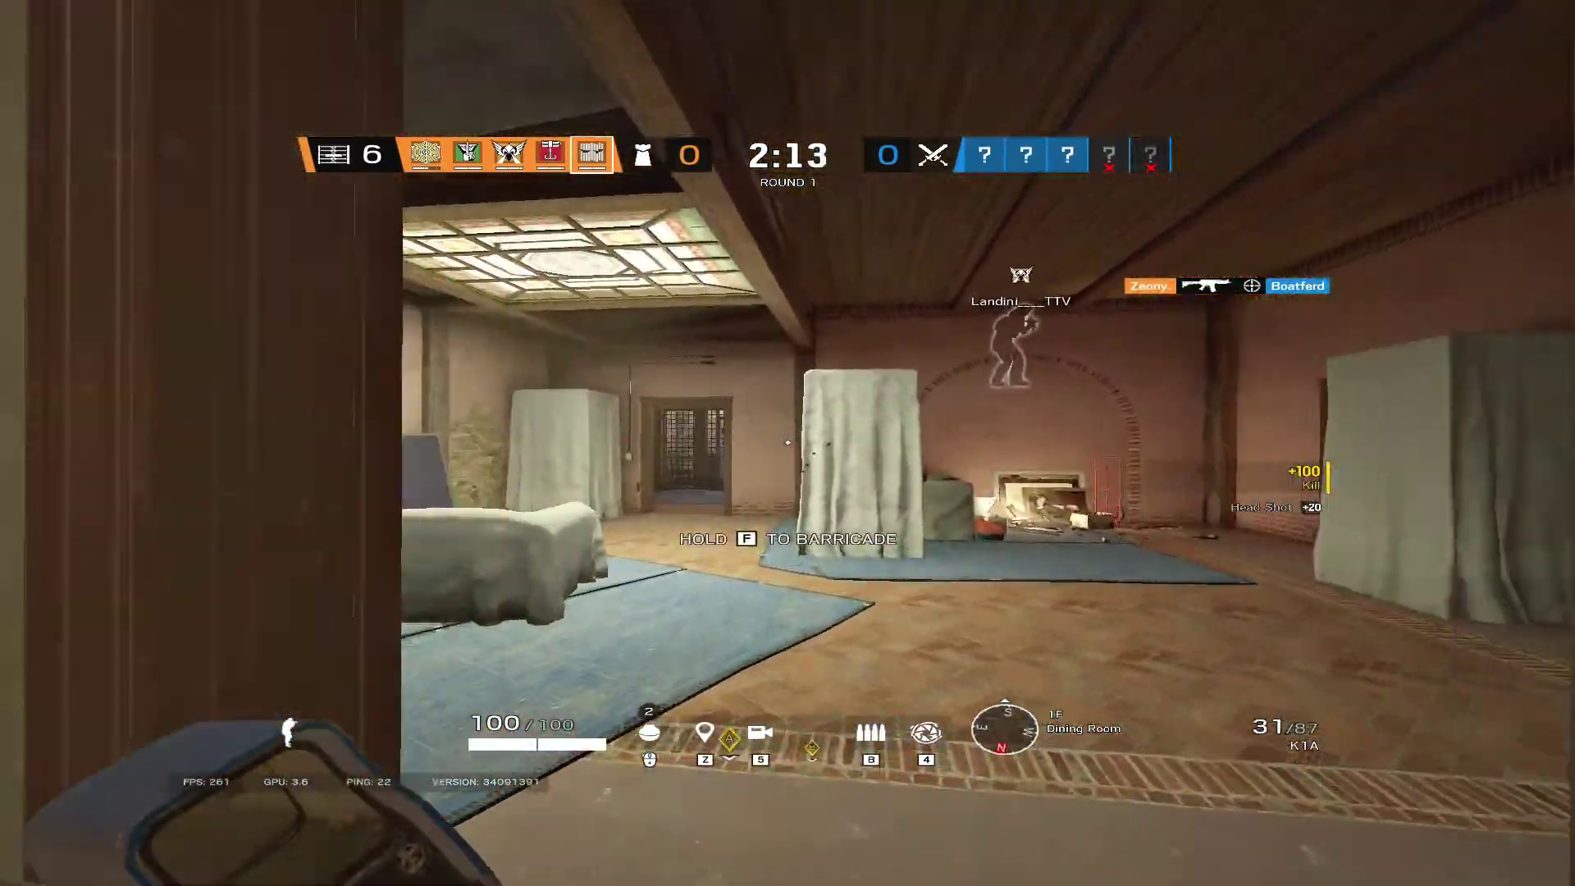
- Fire through the Memorial Room, reload the K1A, and aim across the Dining Room
right_click(788, 443)
left_click(788, 444)
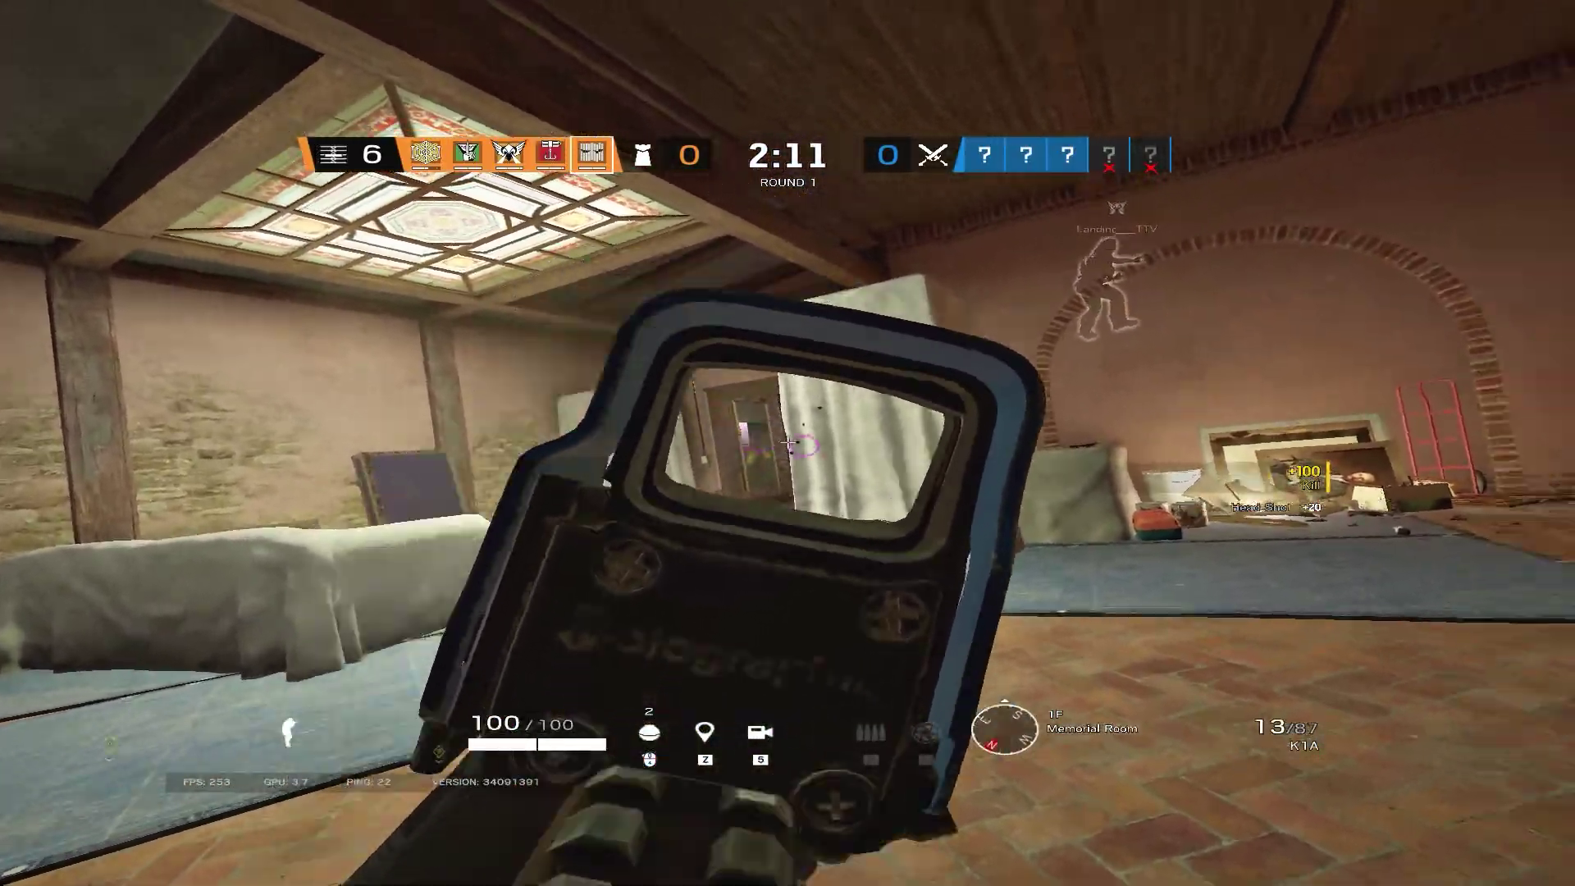
right_click(788, 444)
left_click(788, 443)
right_click(788, 443)
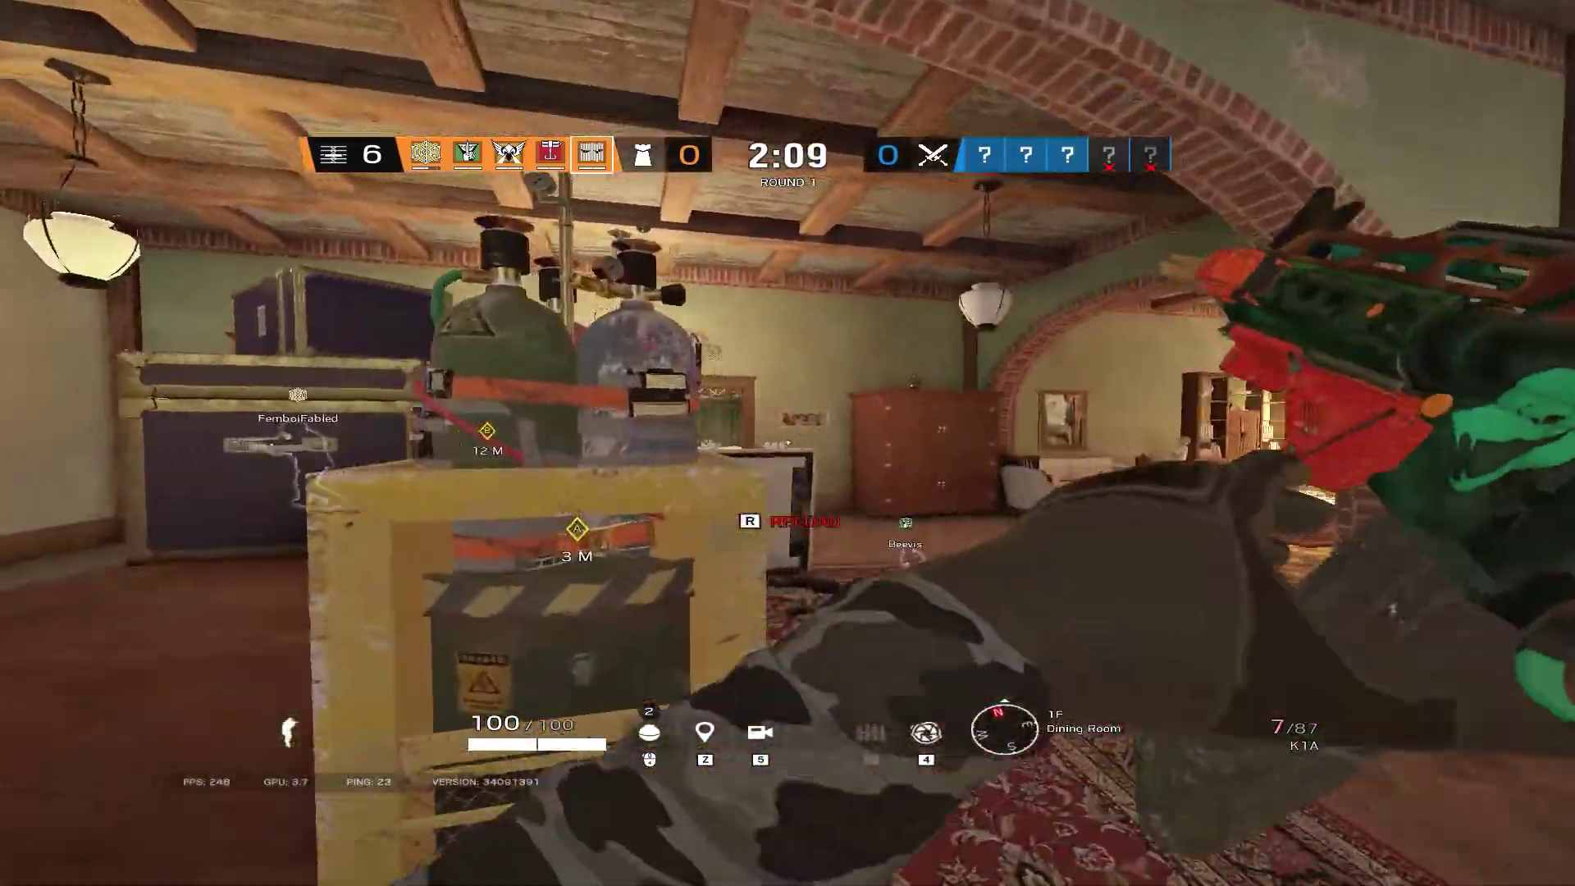
key("r")
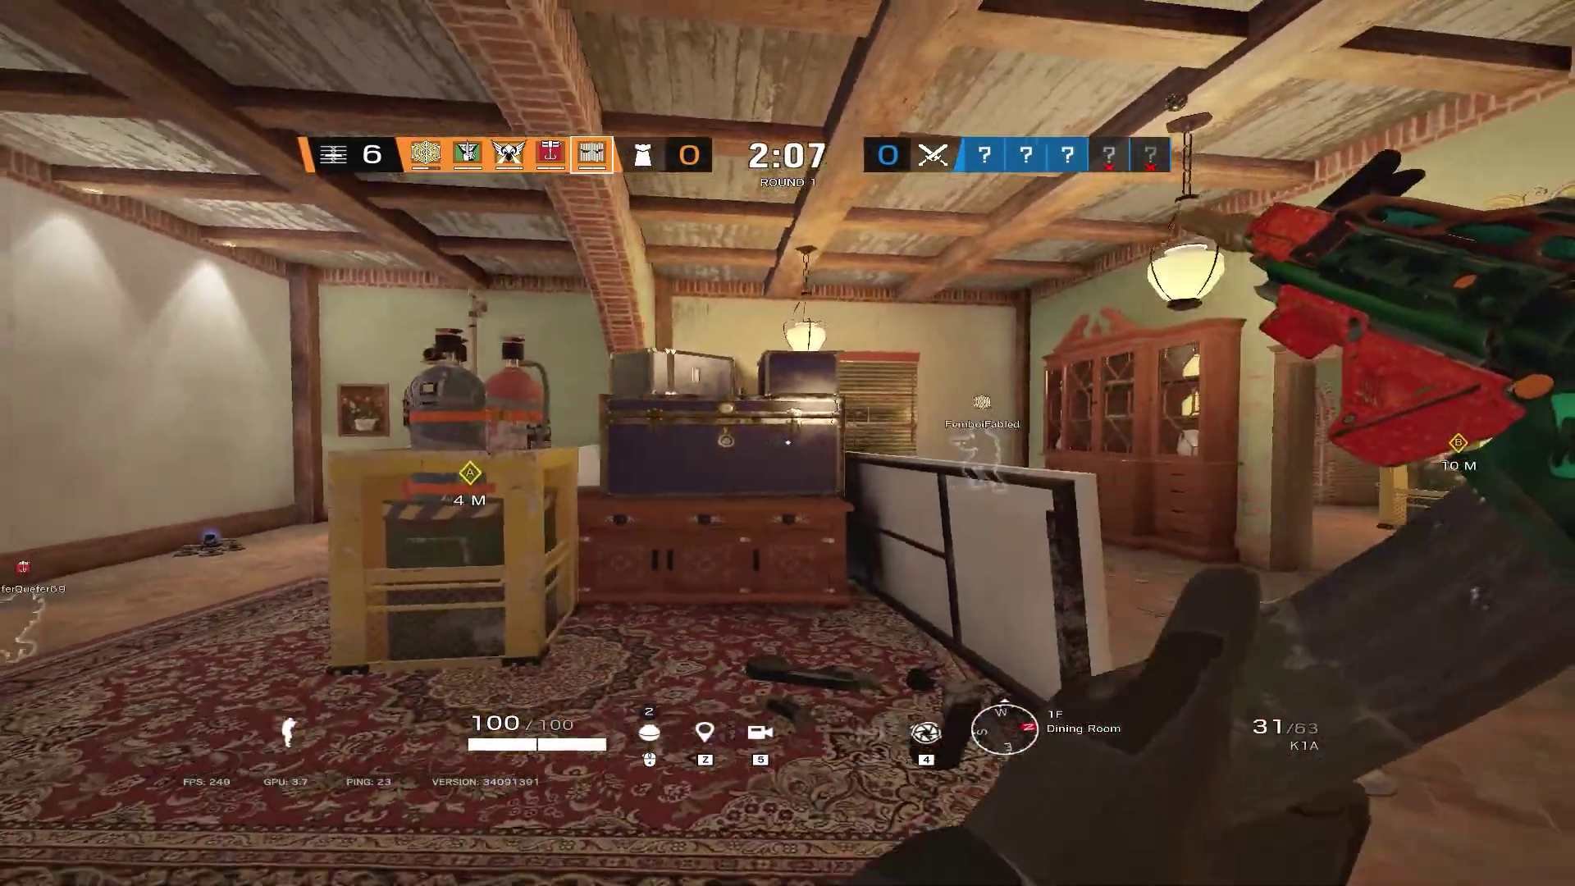
right_click(787, 443)
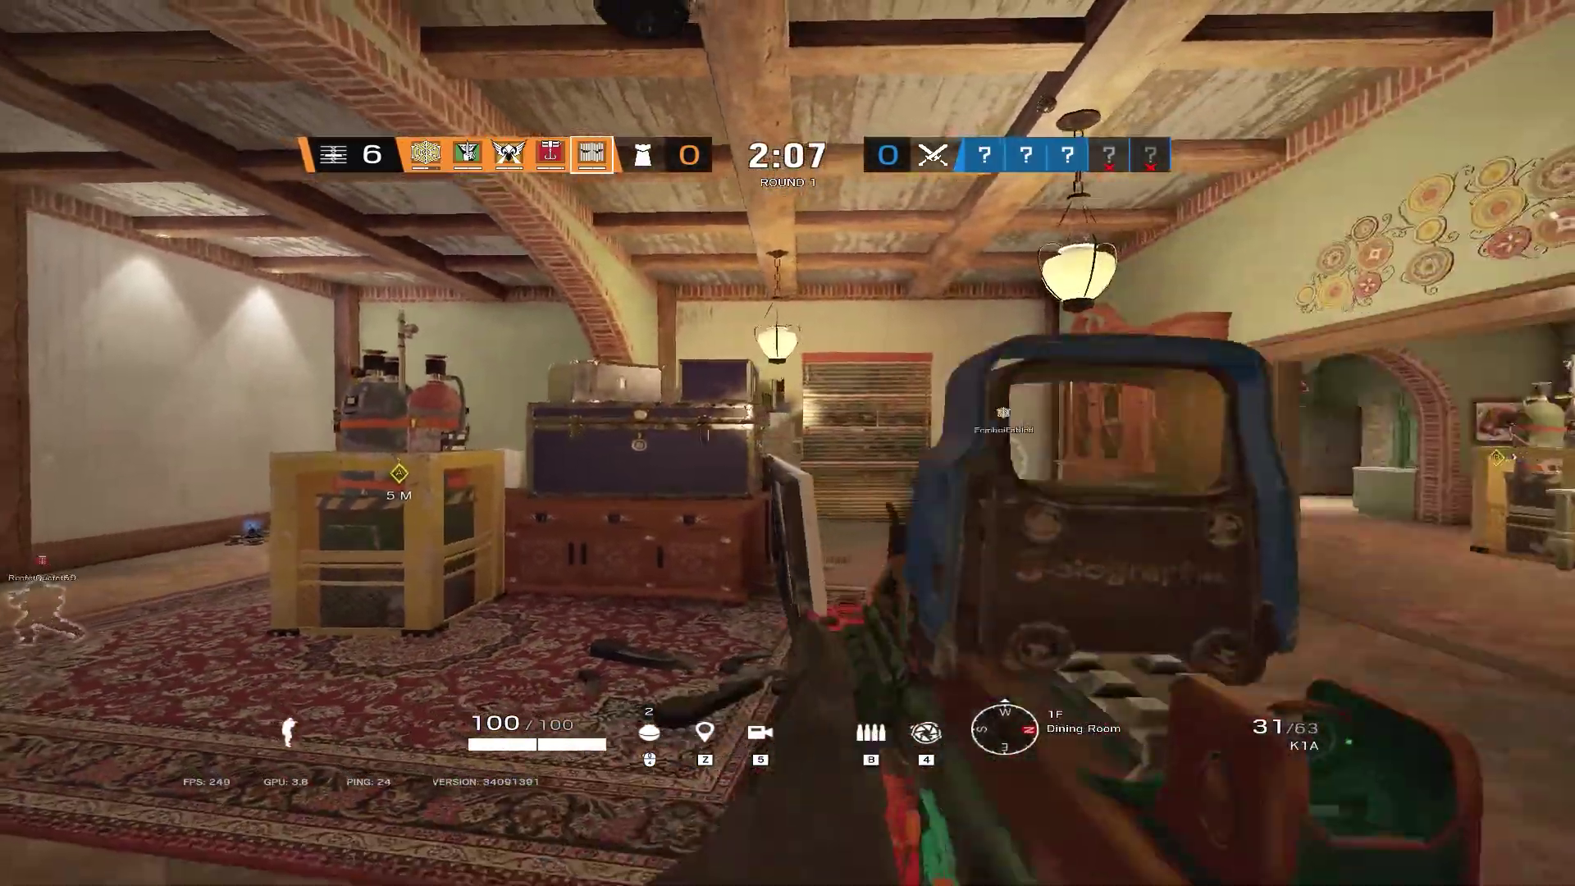
right_click(788, 444)
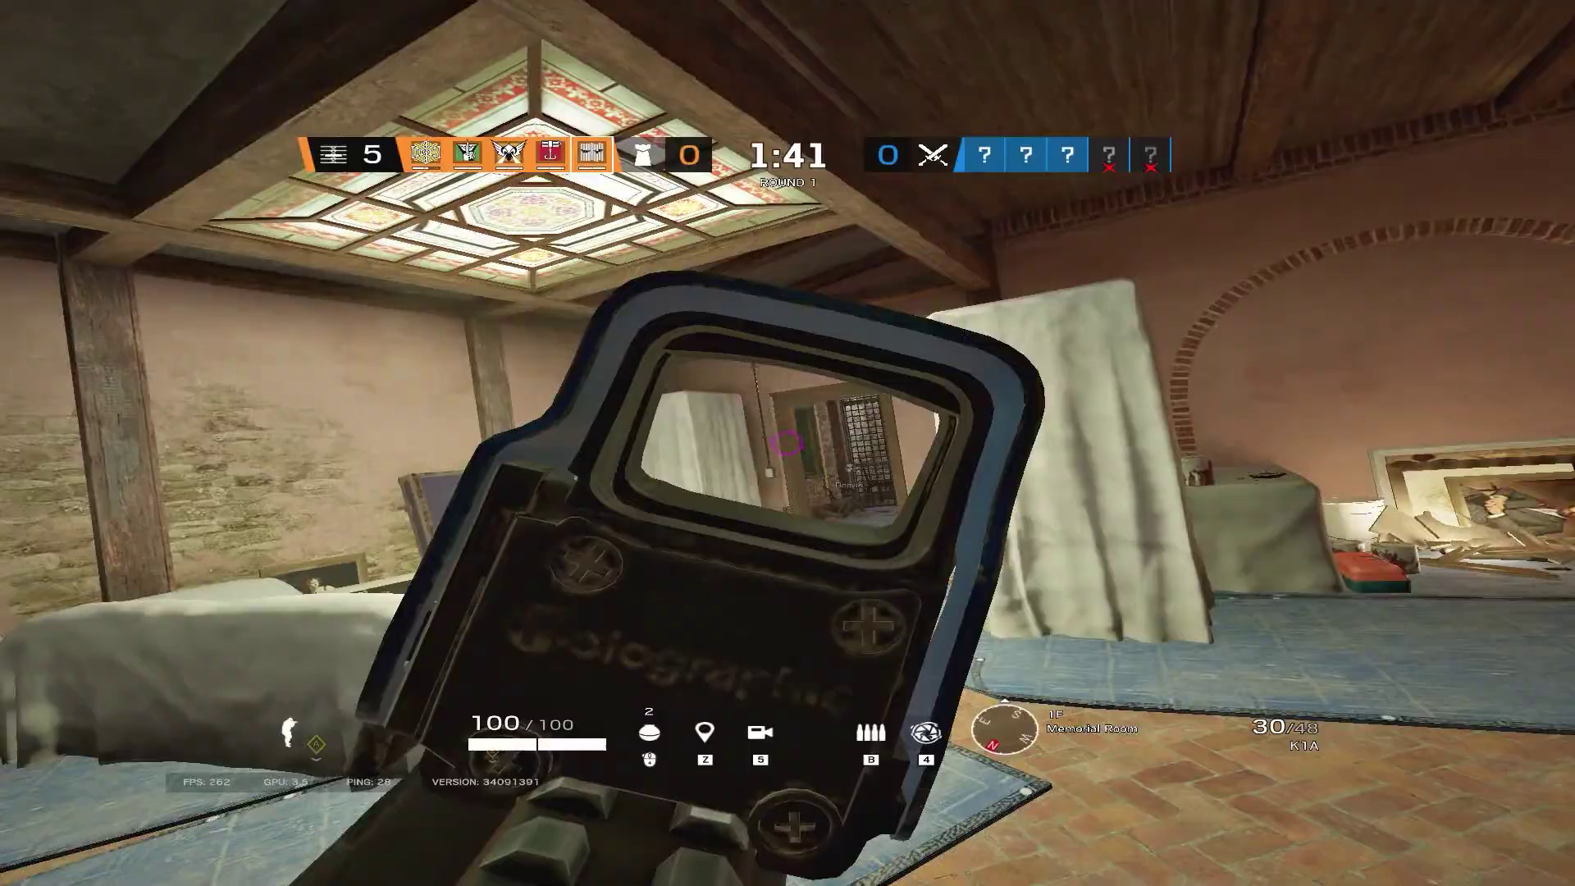
right_click(788, 443)
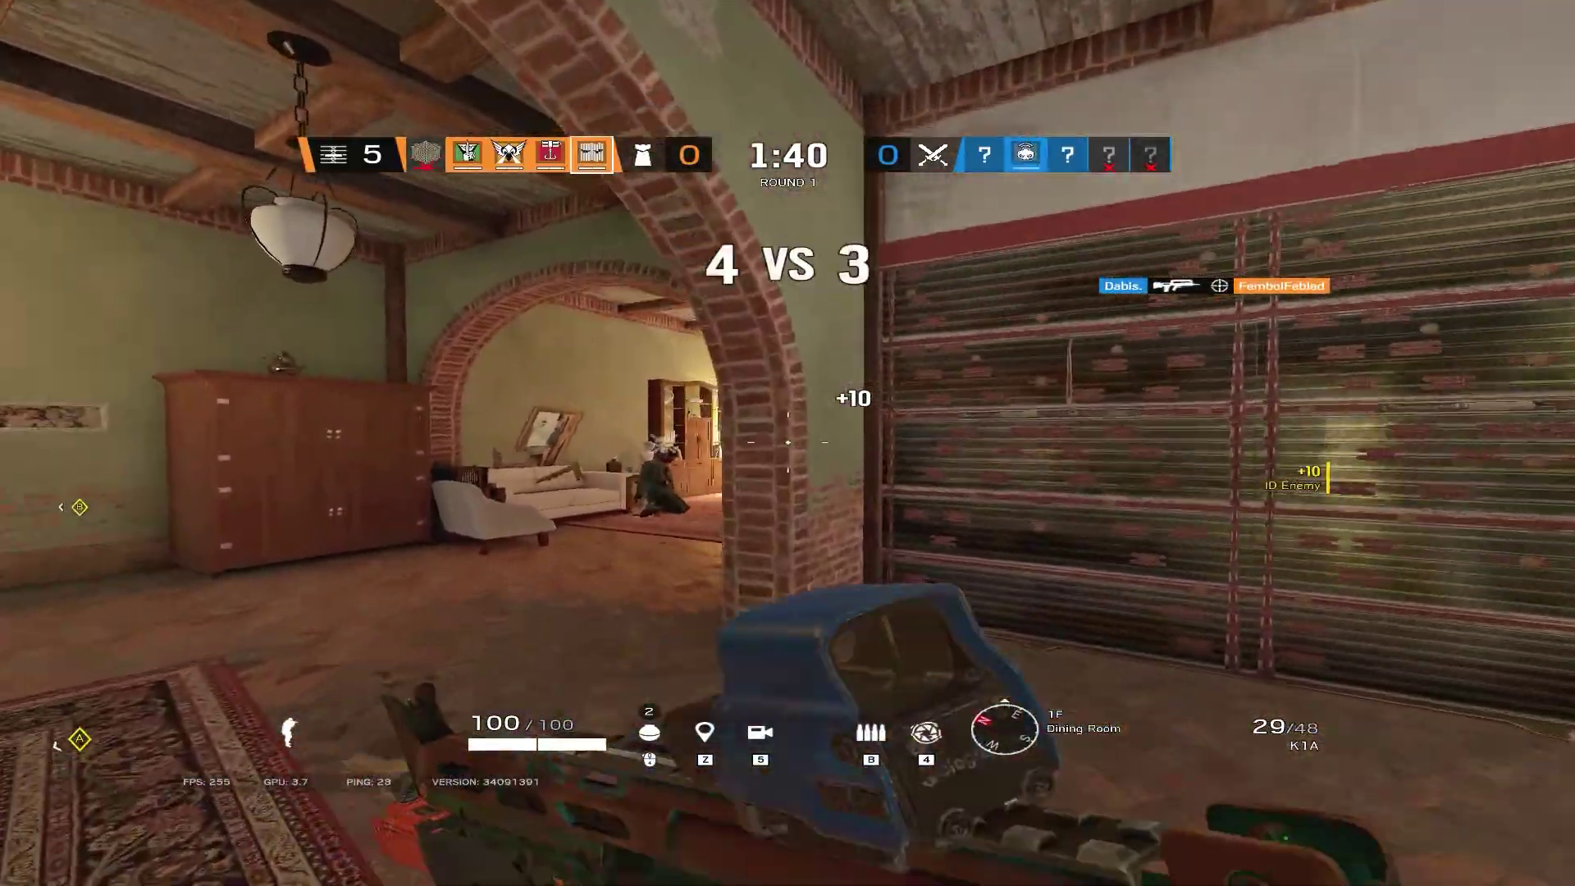
right_click(787, 443)
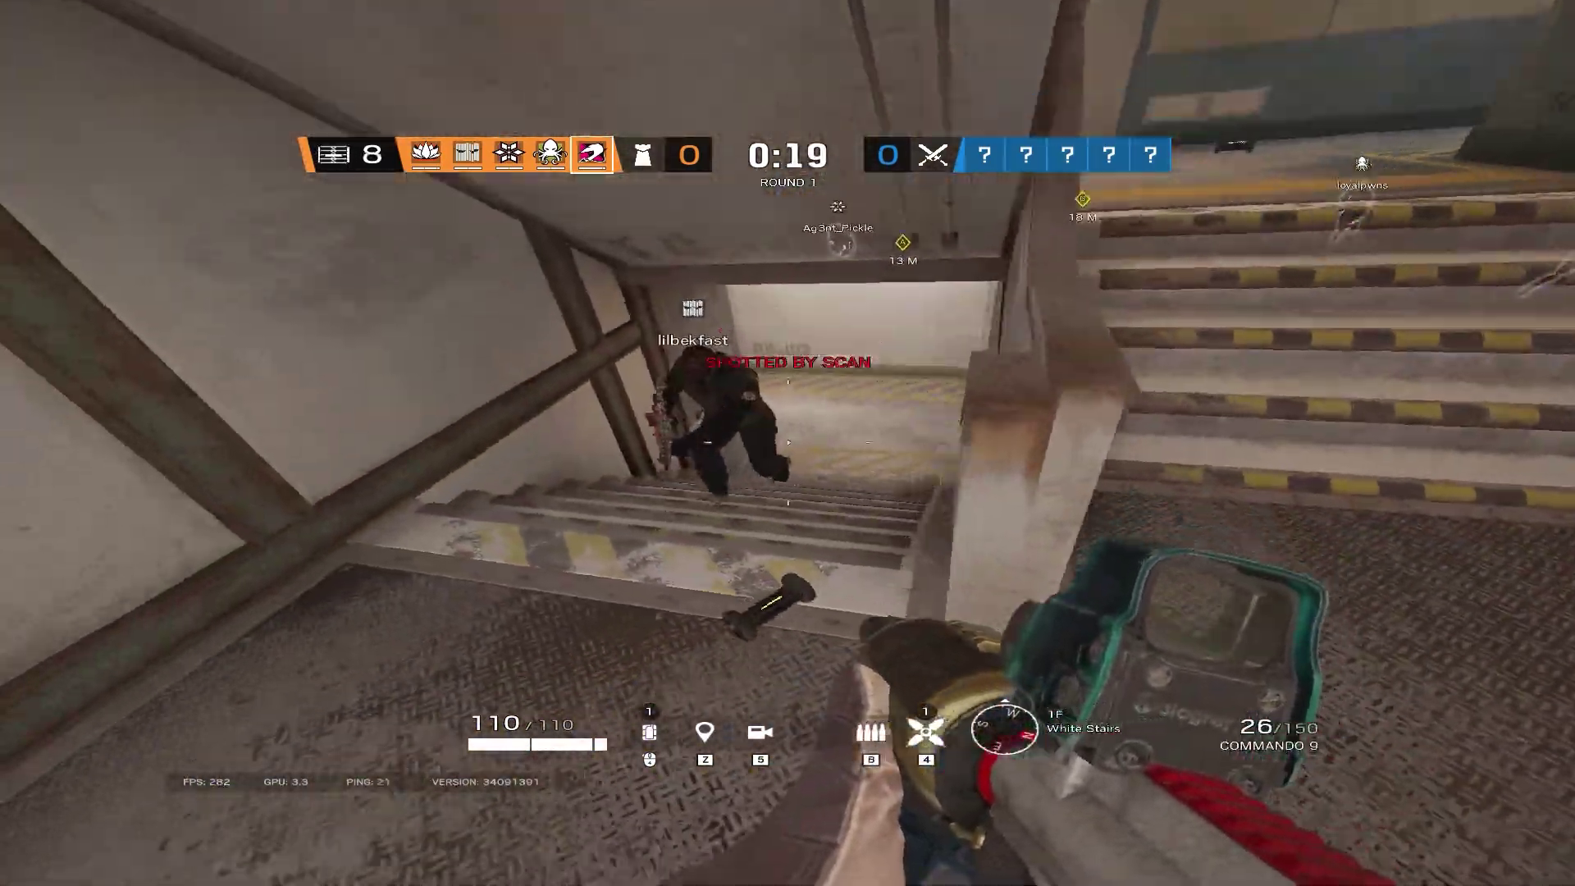
- Fire Commando 9 bursts up the White Stairs, then reload
left_click(788, 443)
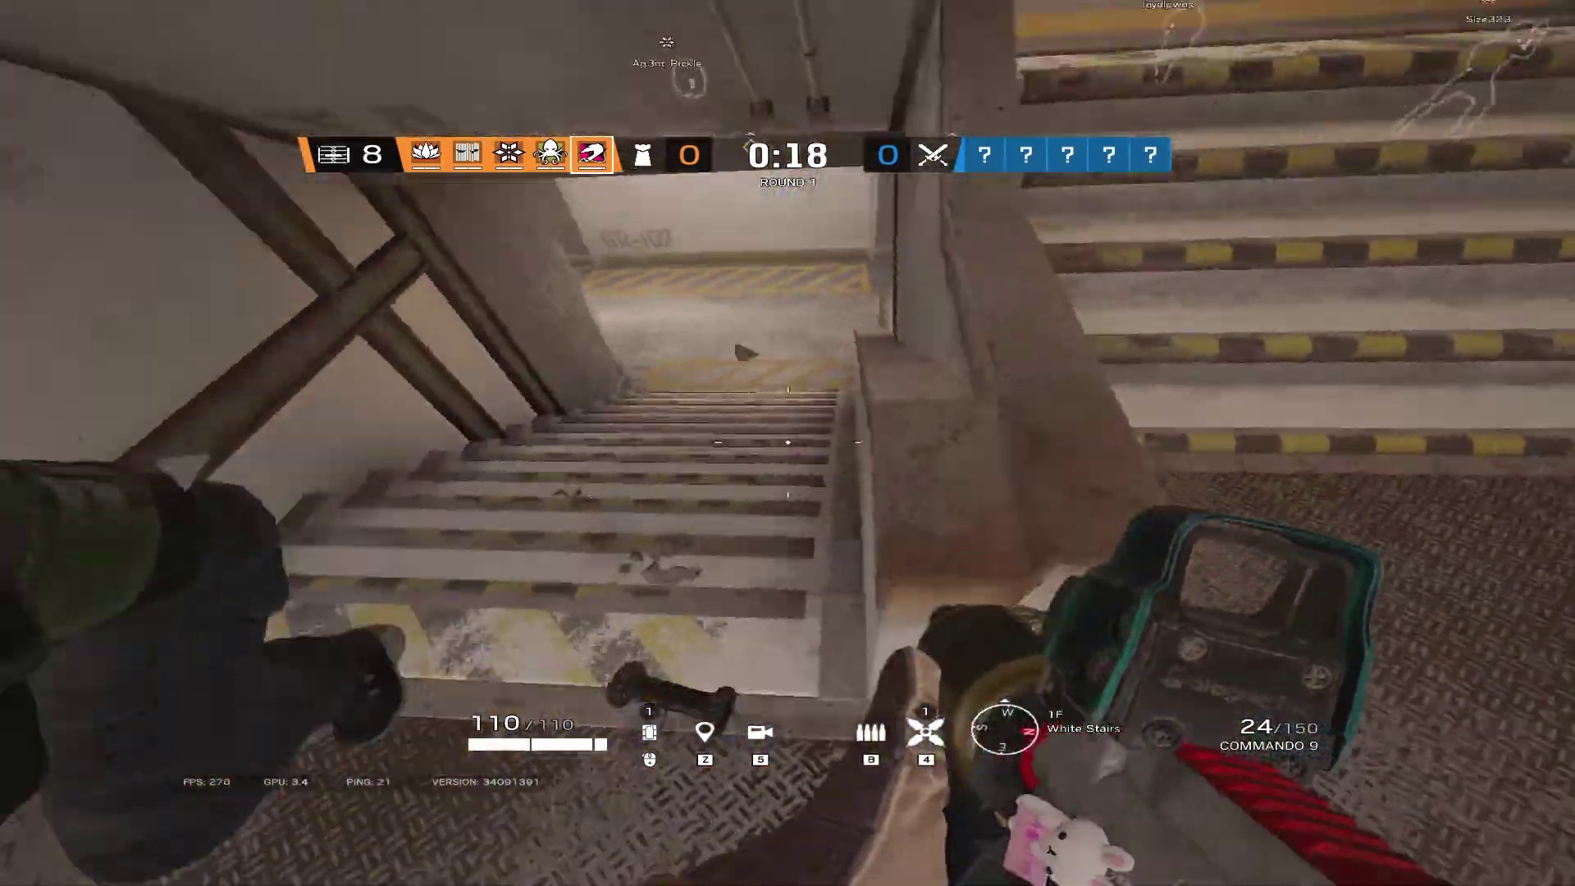
left_click(788, 443)
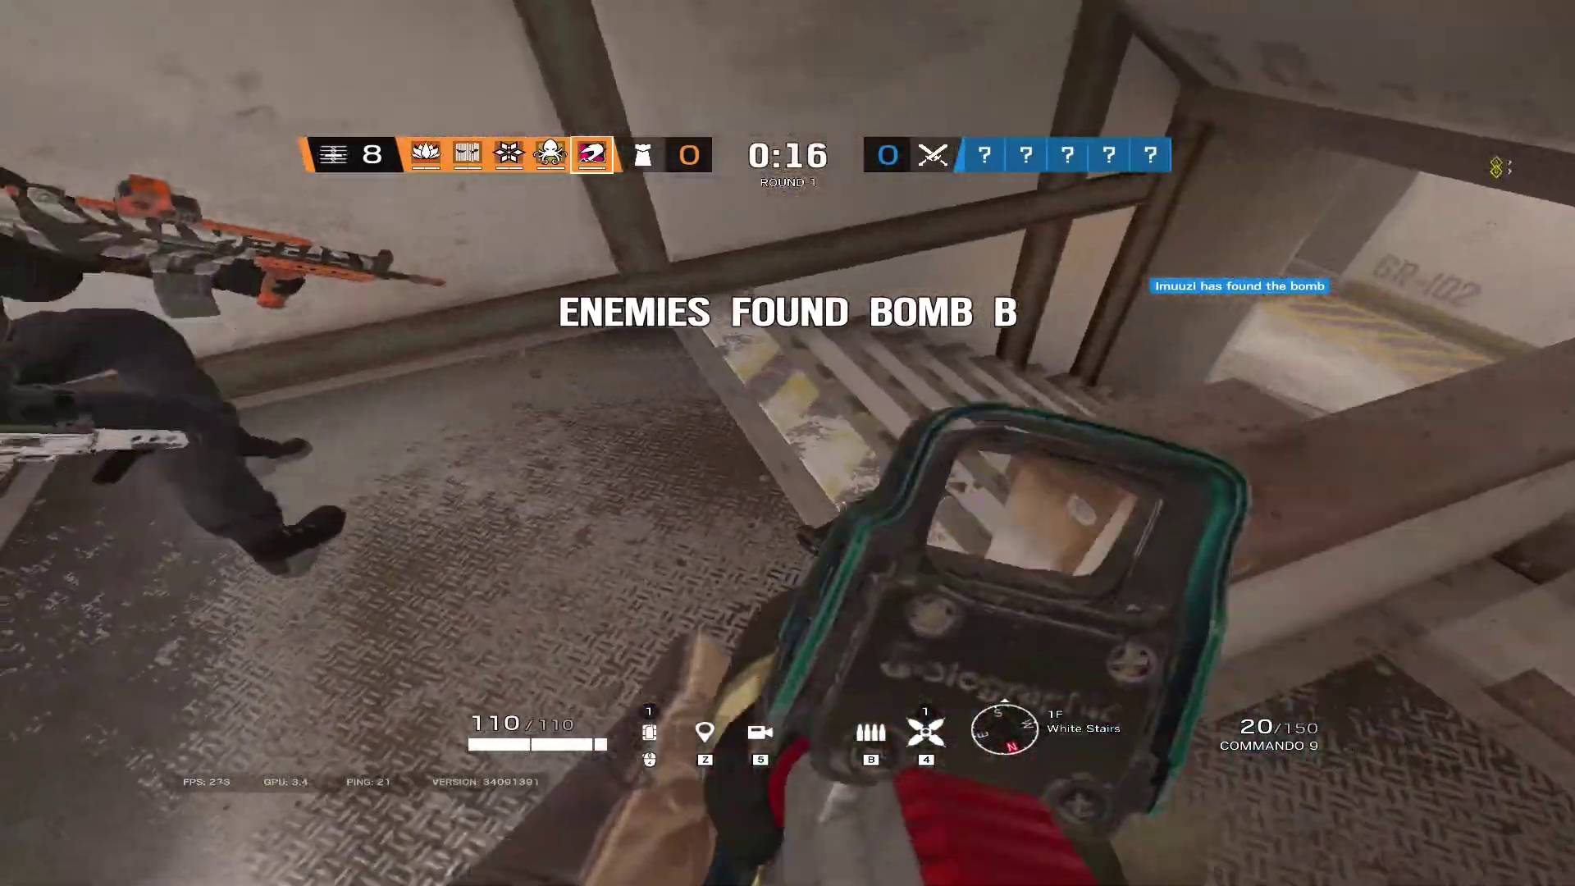
left_click(788, 444)
left_click(788, 443)
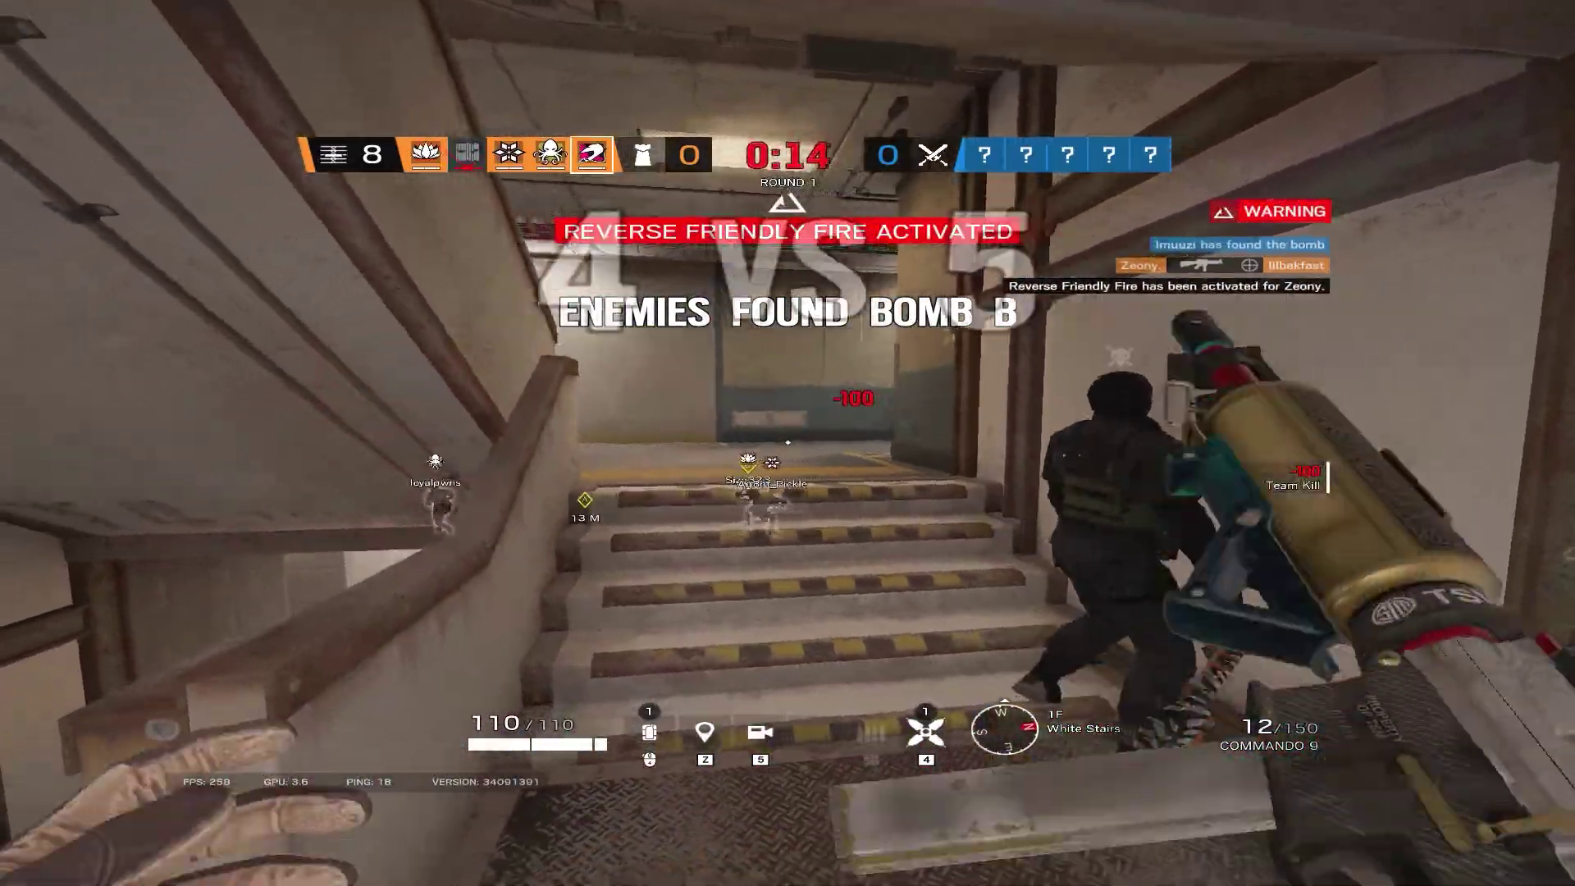
key("r")
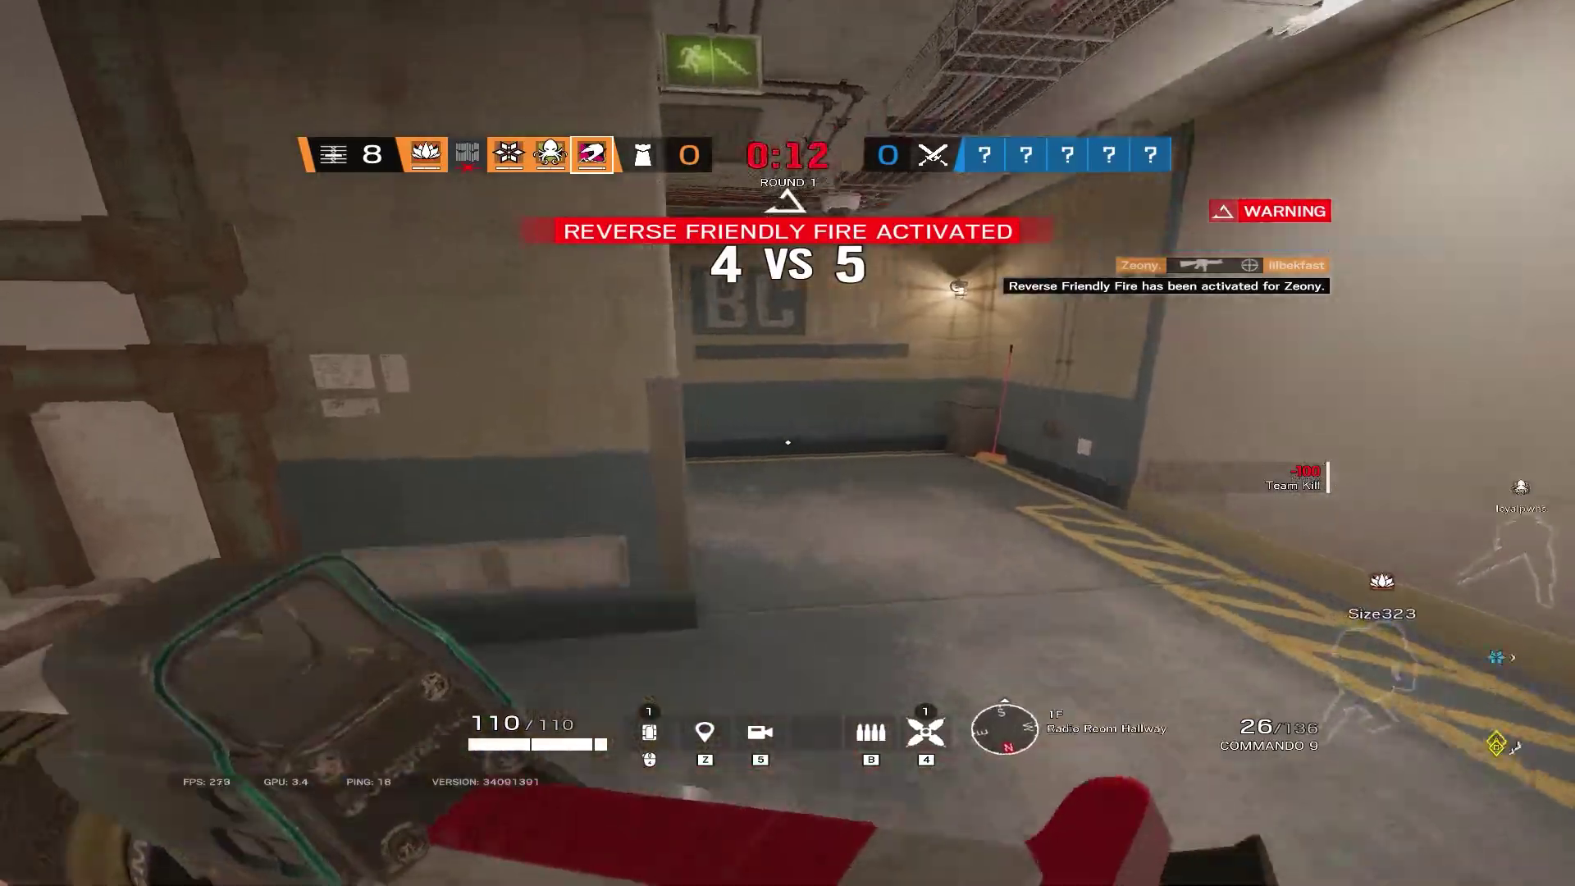
- Walk through Reception to the counter and down the Radio Room Hallway toward East Wing
key("w")
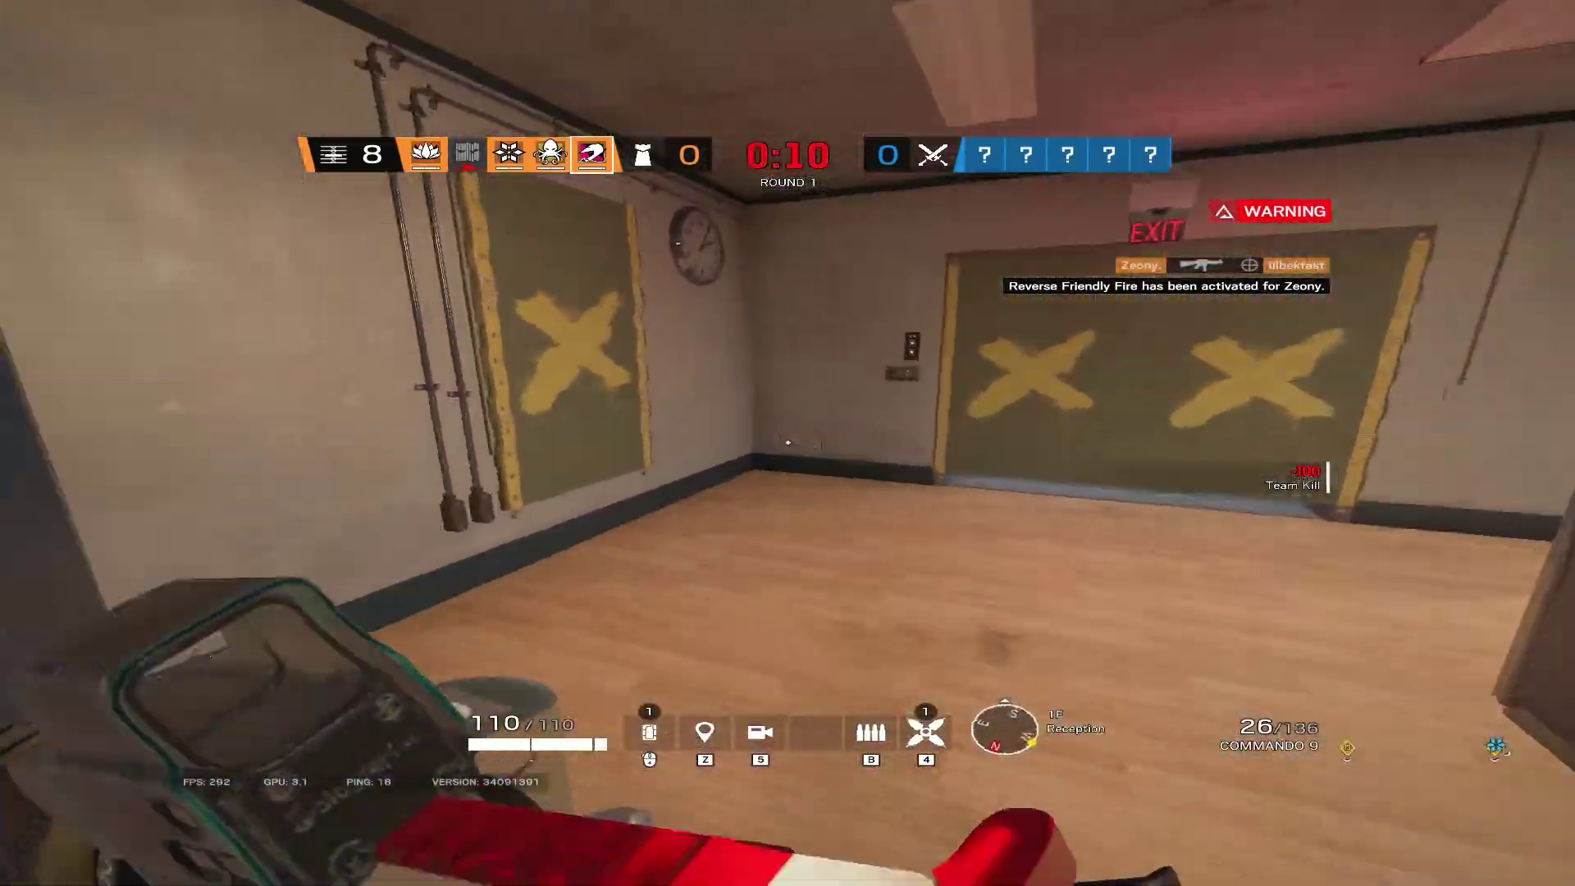
key("w")
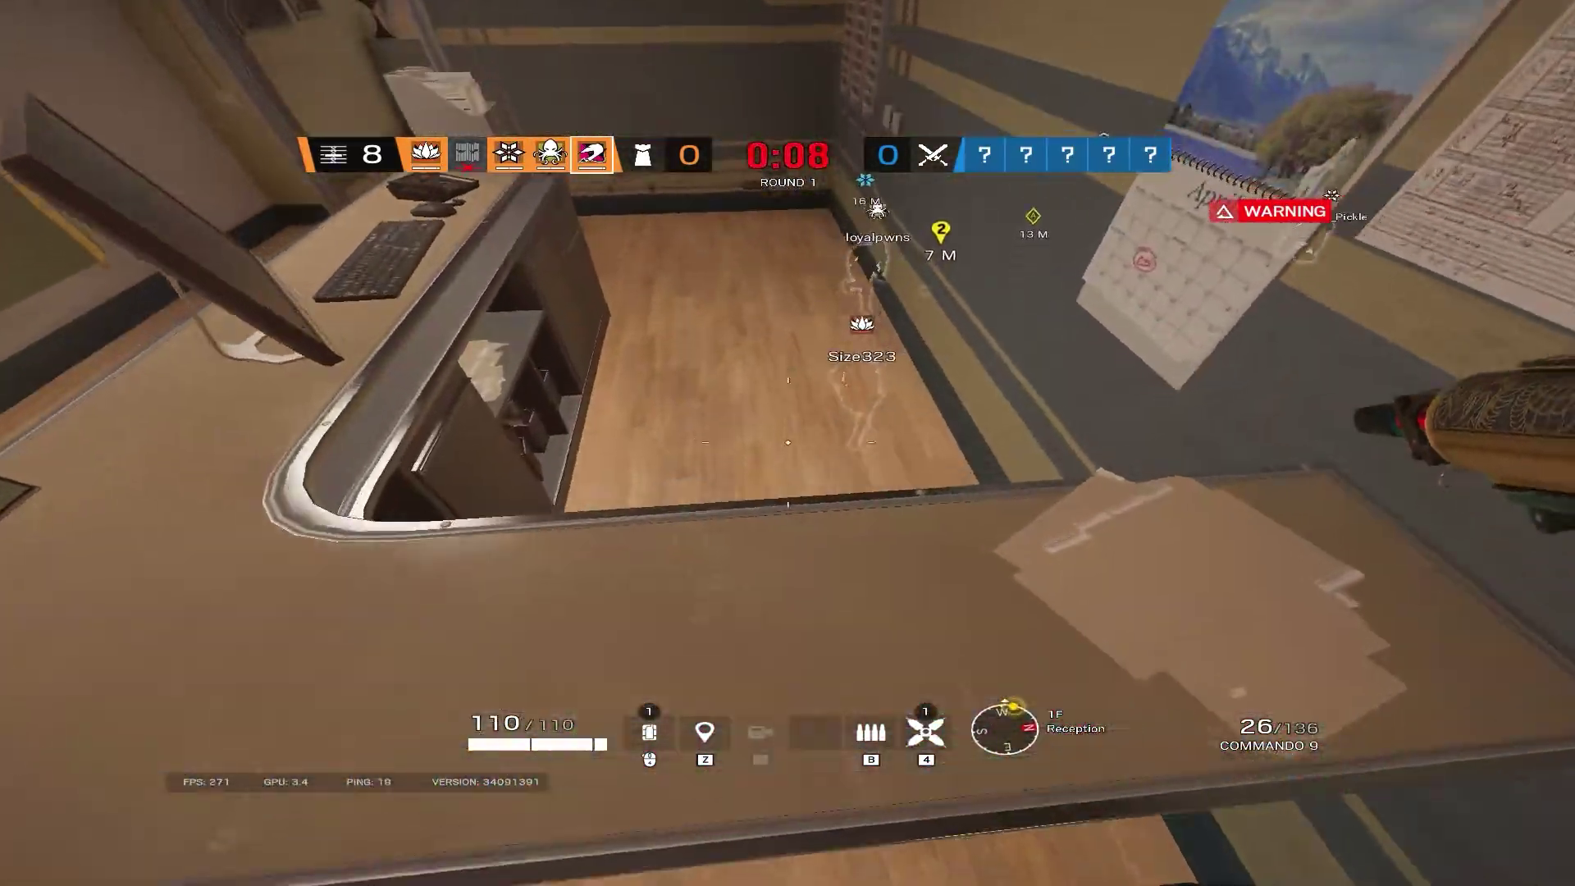
key("w")
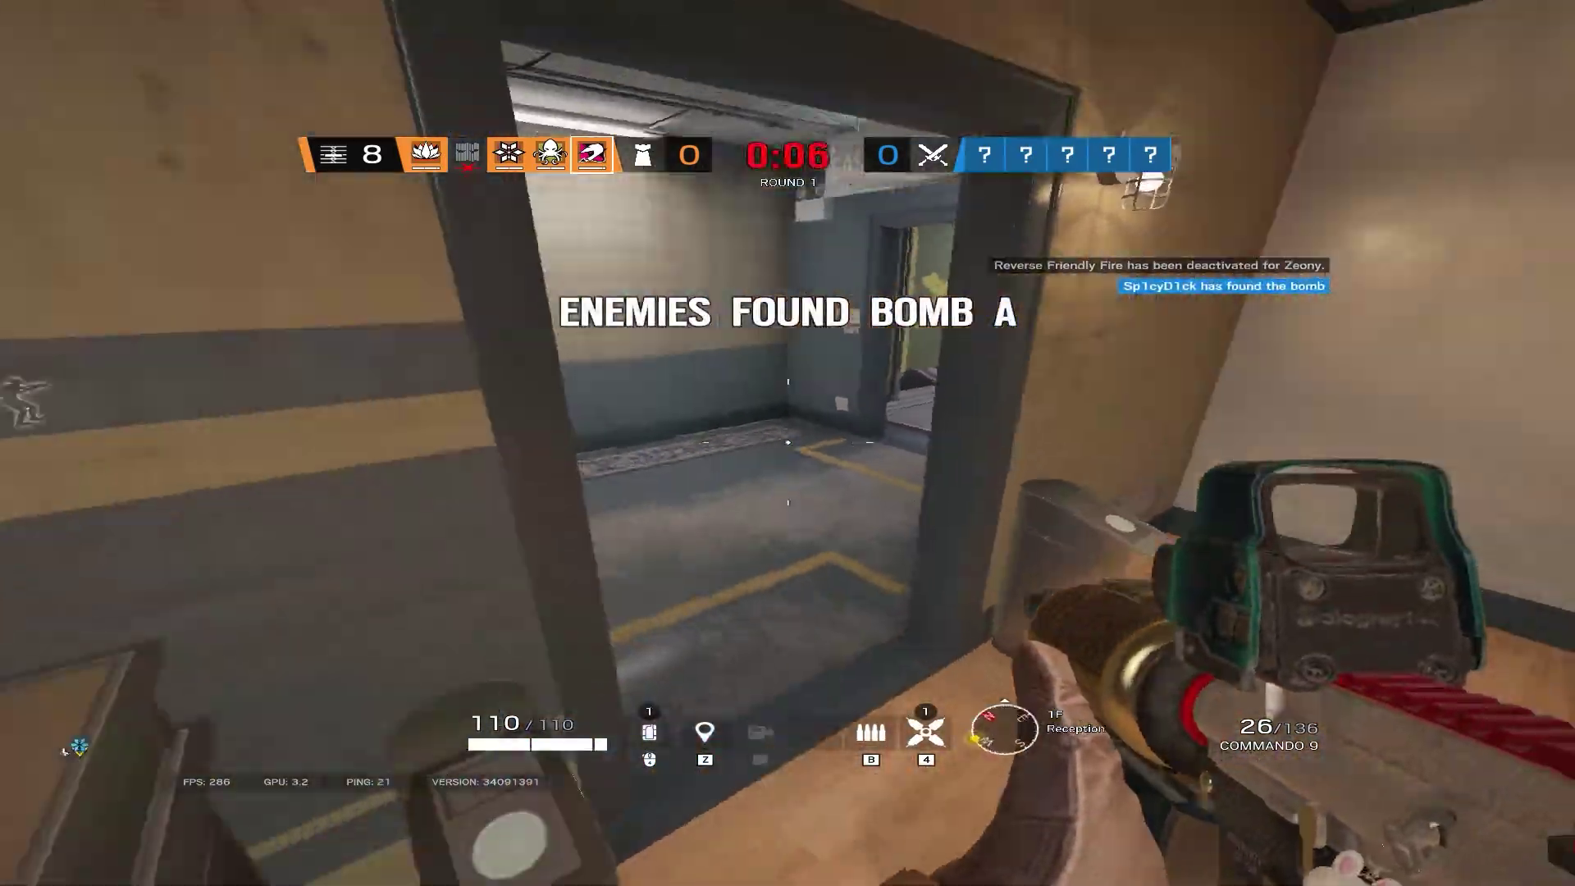
key("w")
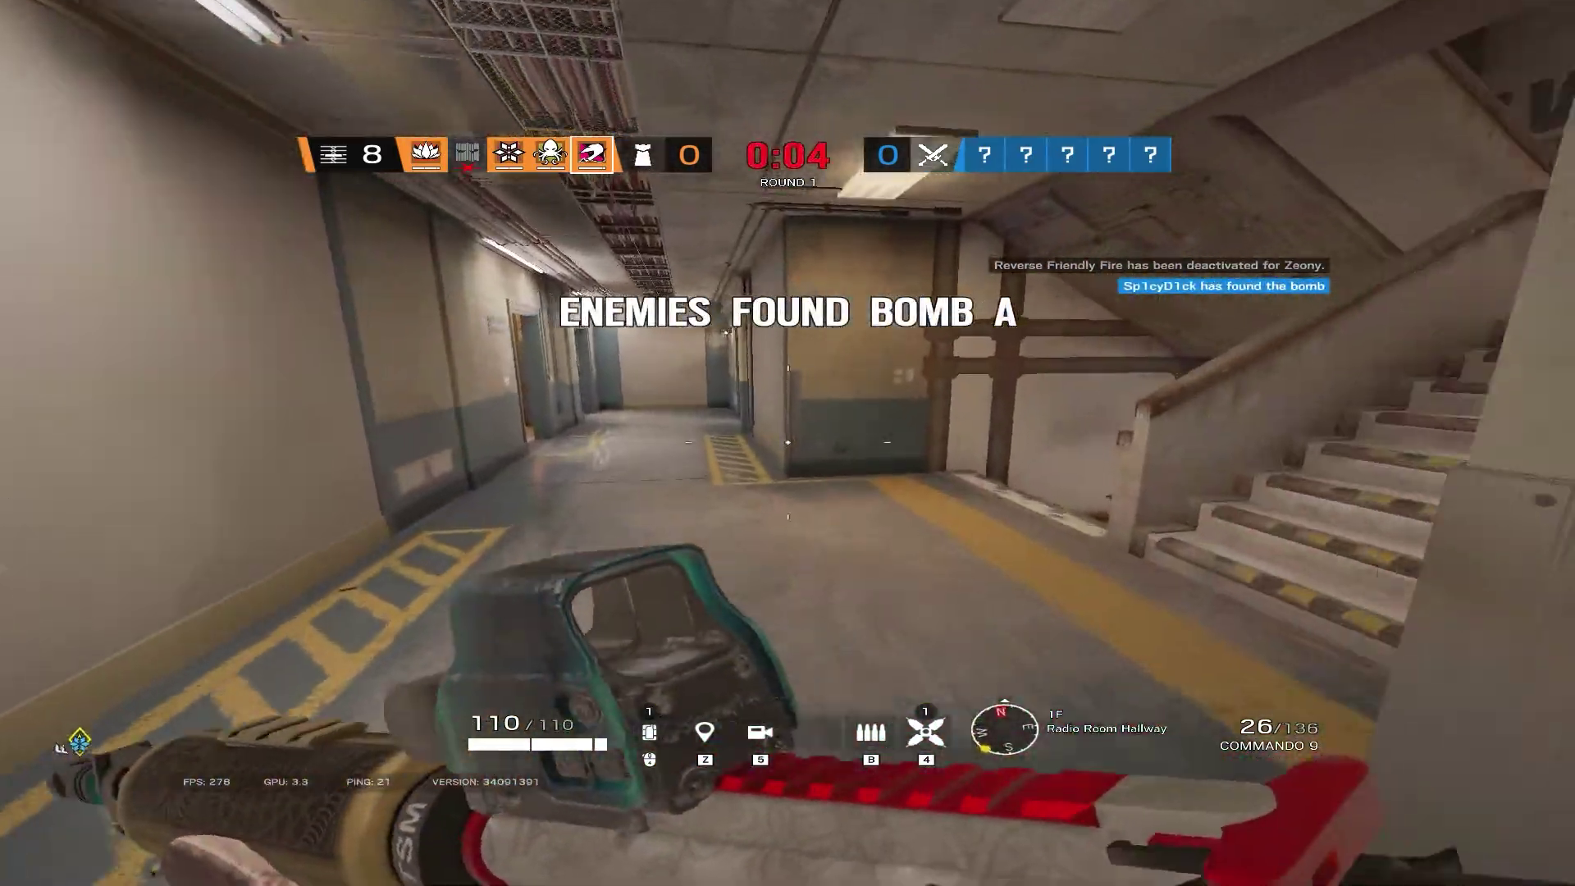
key("w")
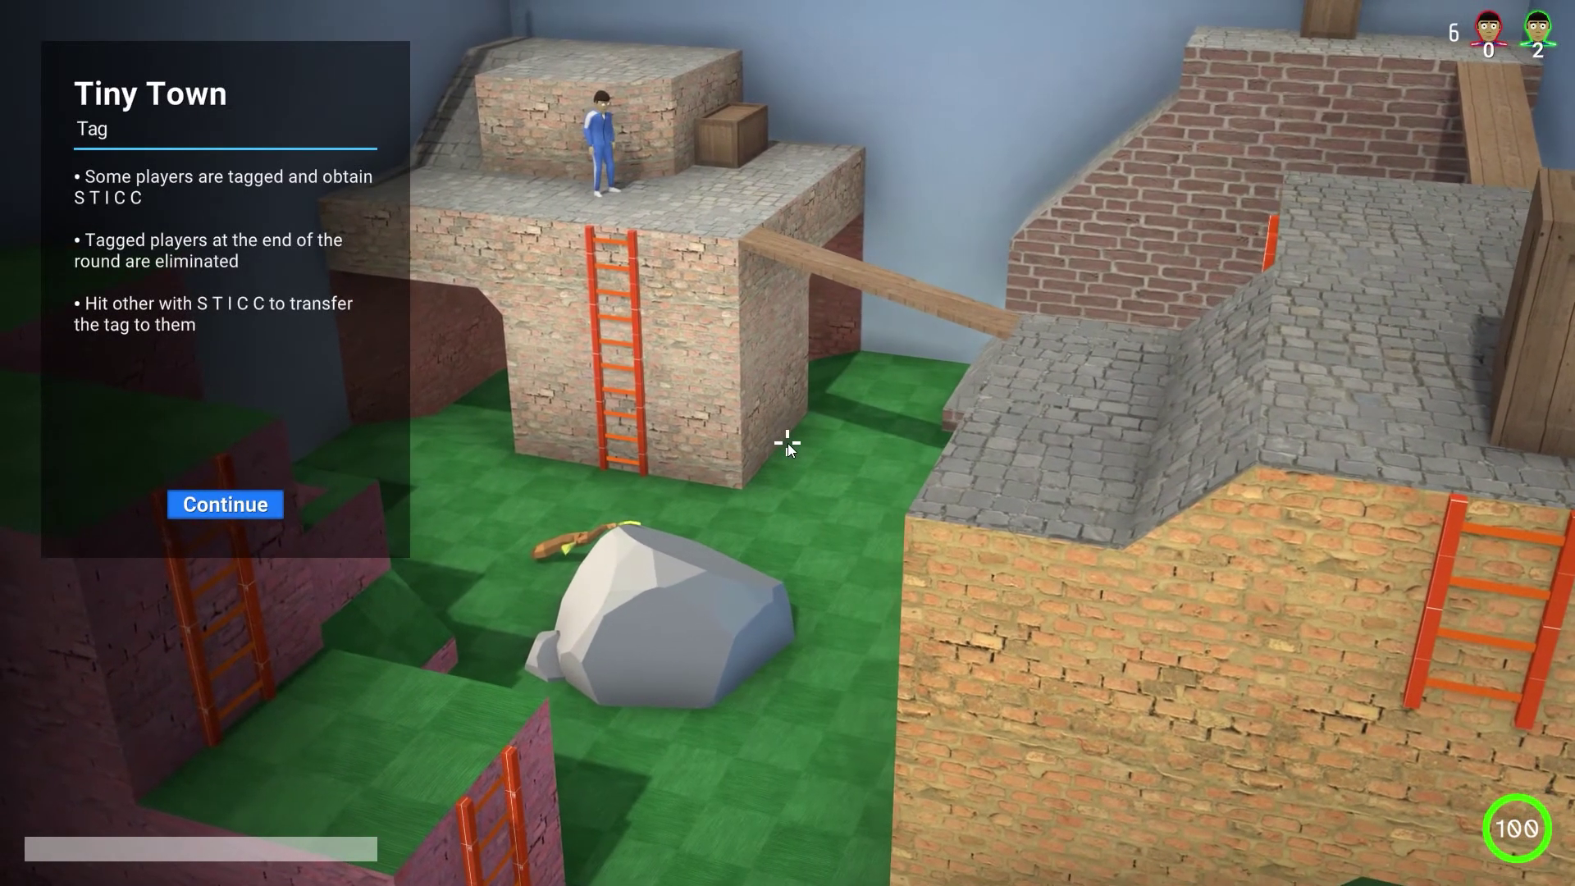
left_click(204, 507)
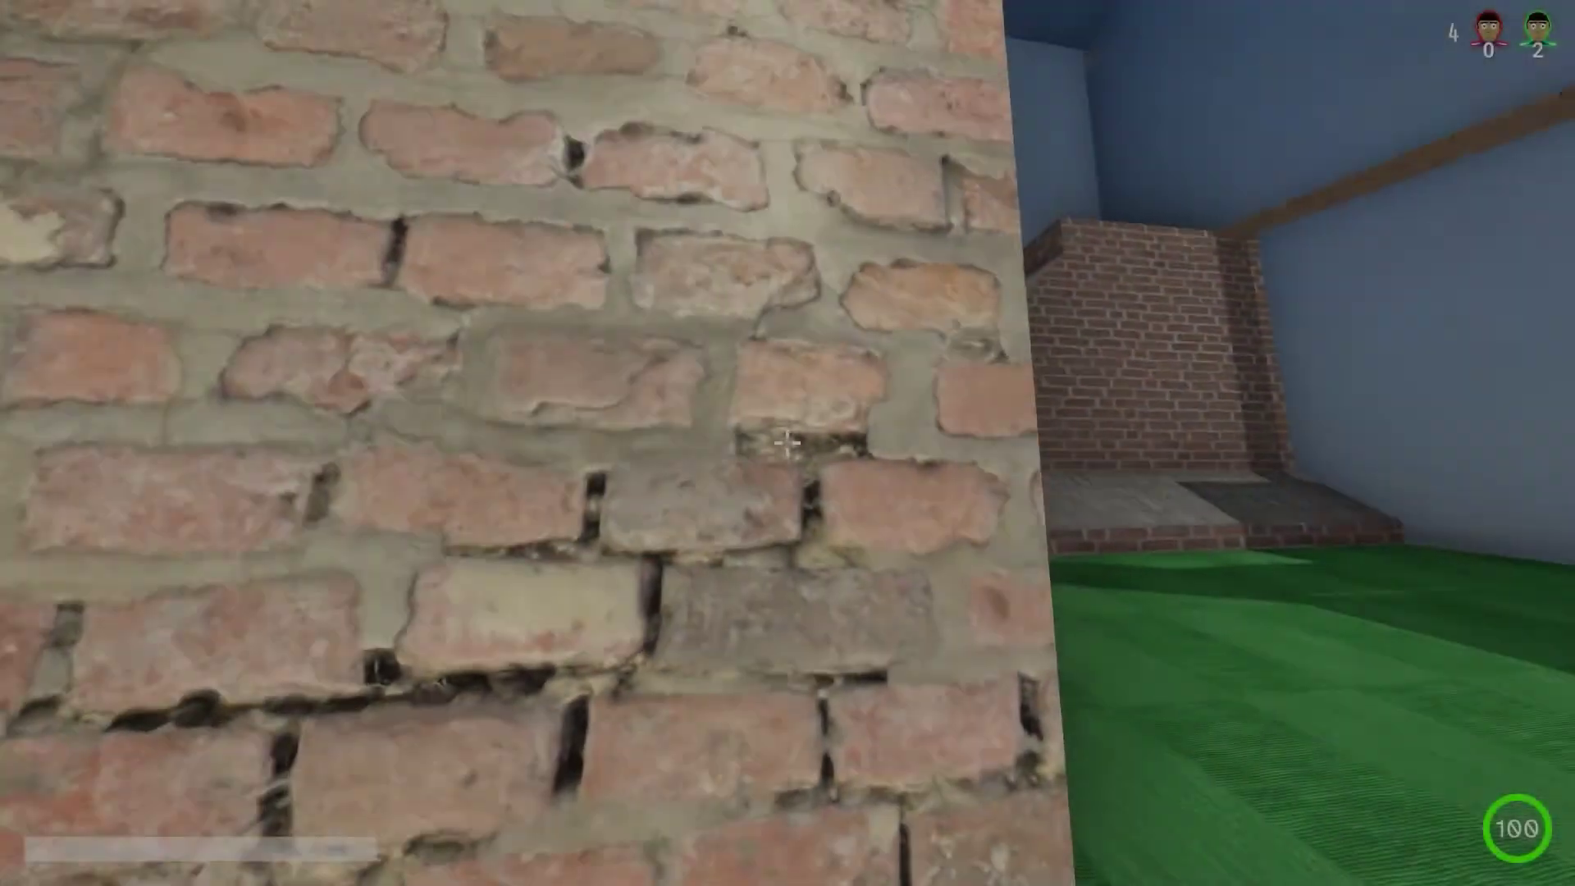
key("Escape")
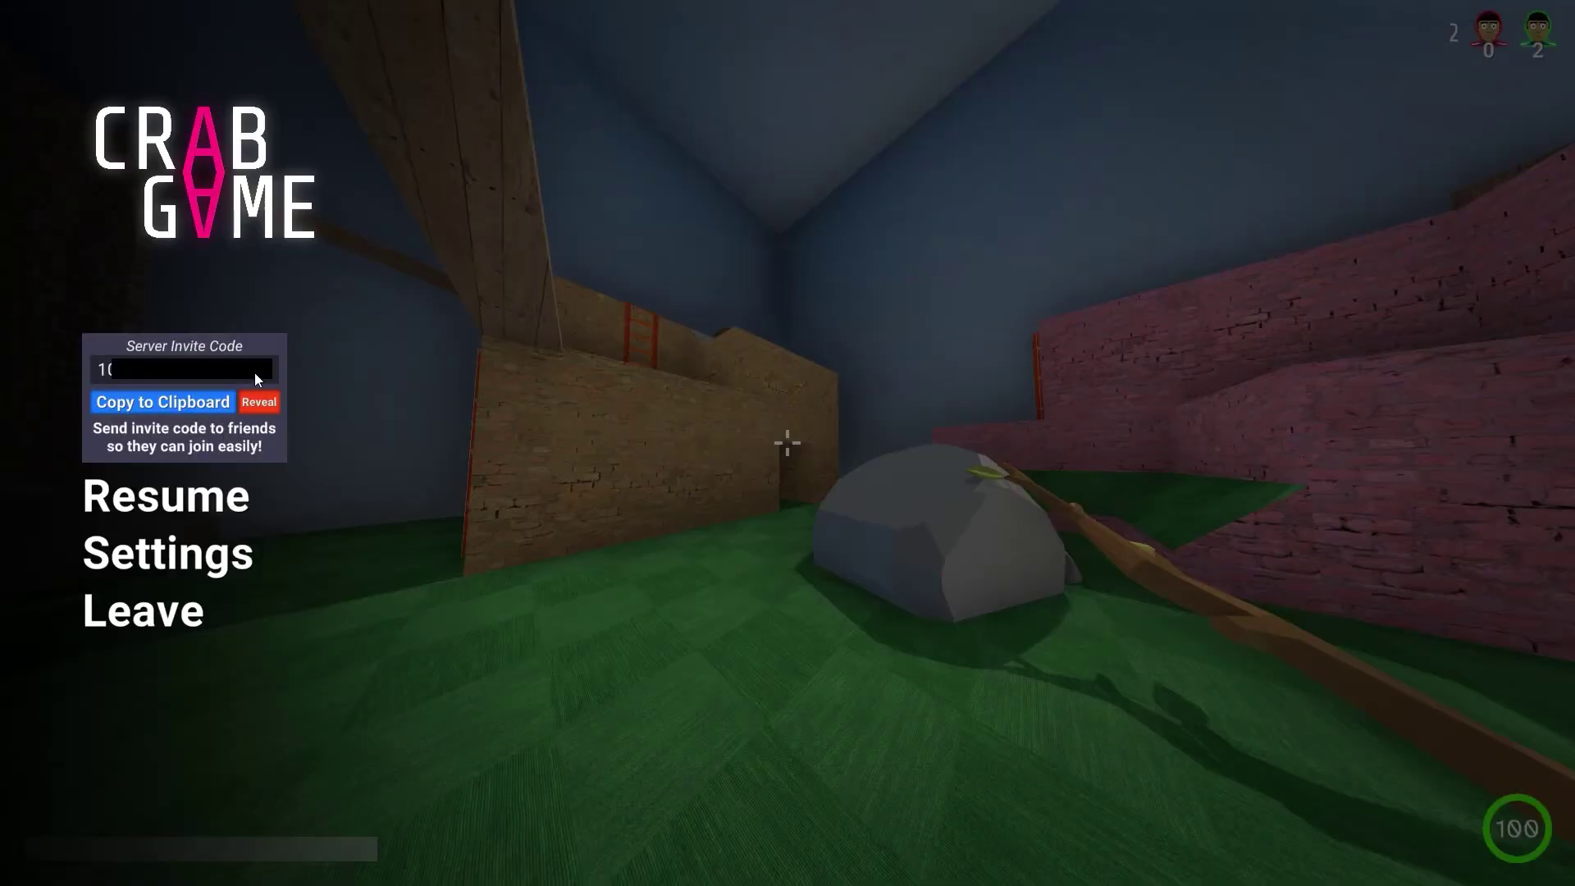
left_click(186, 558)
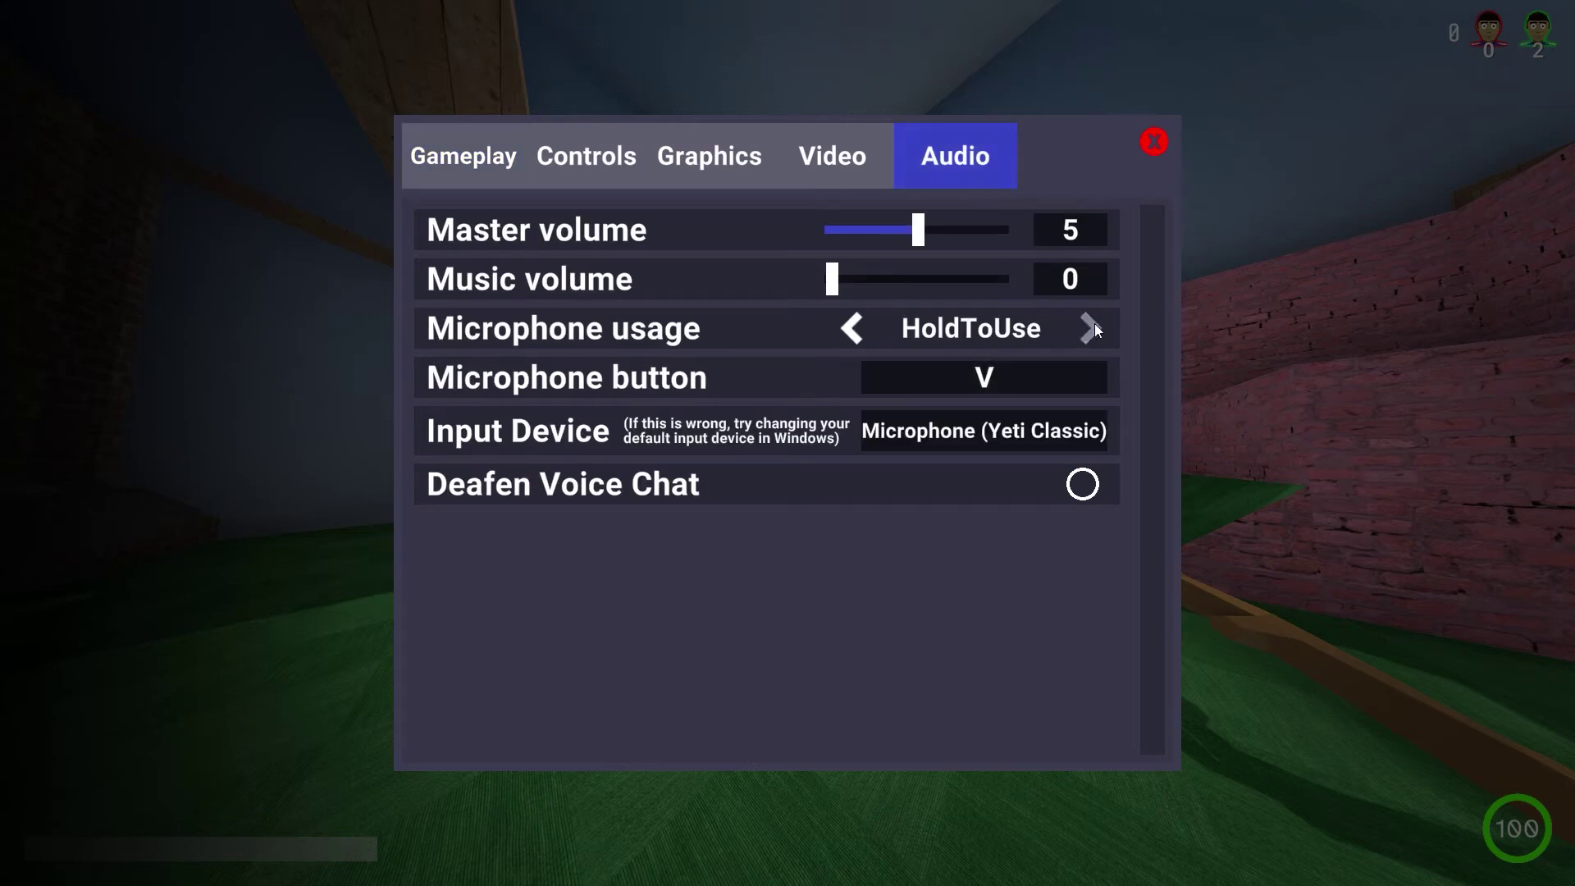
key("Escape")
key("Escape")
- Run through the brick tunnels and the pink-couch room, then climb the orange ladder
key("w")
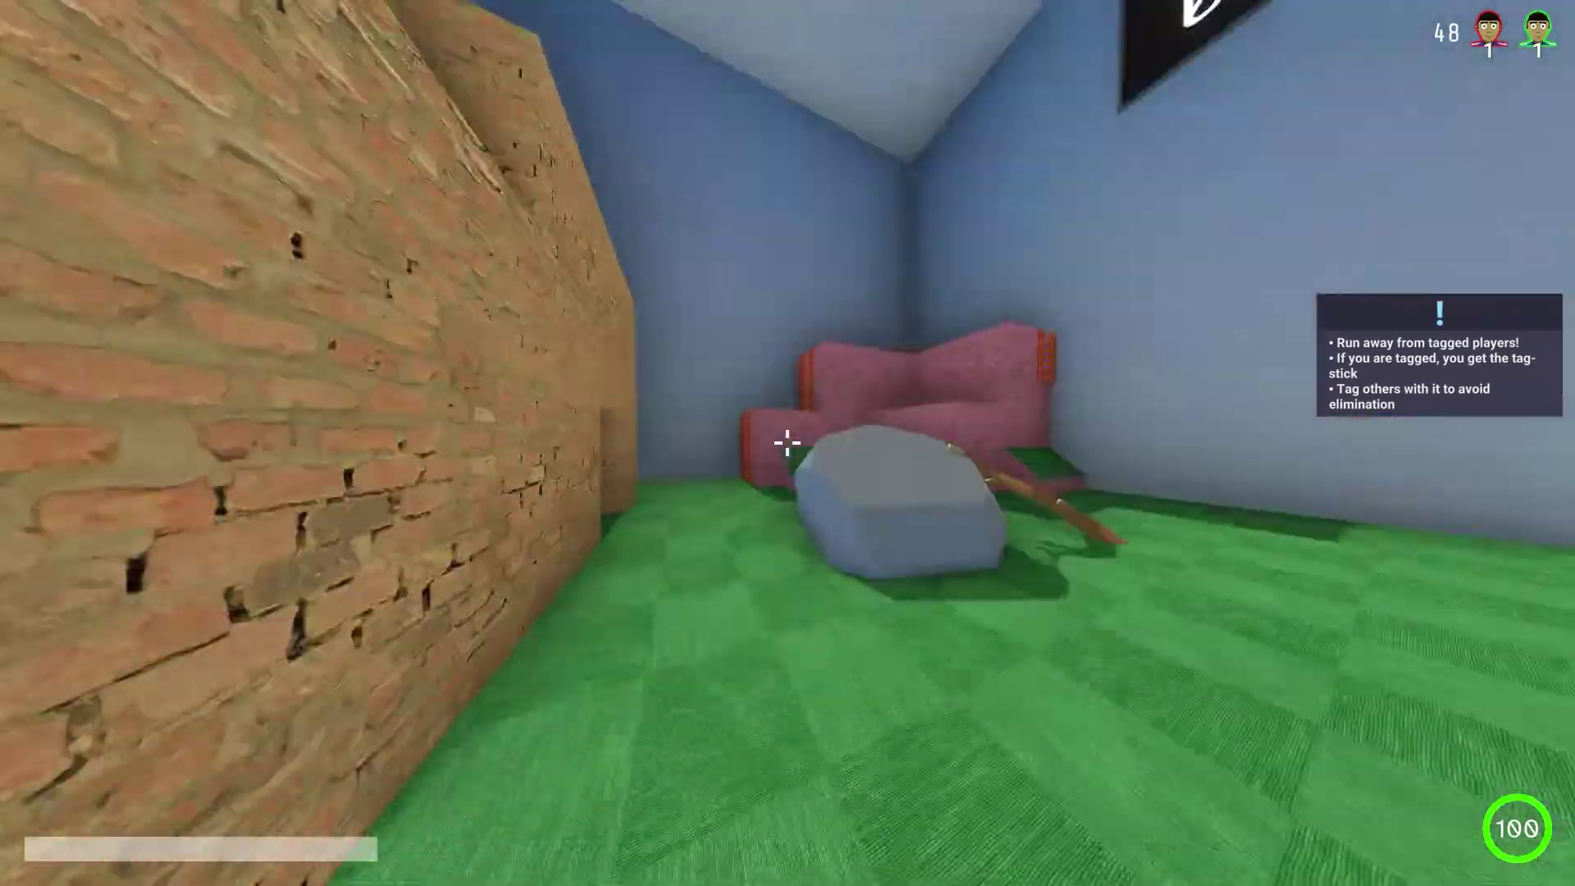
key("w")
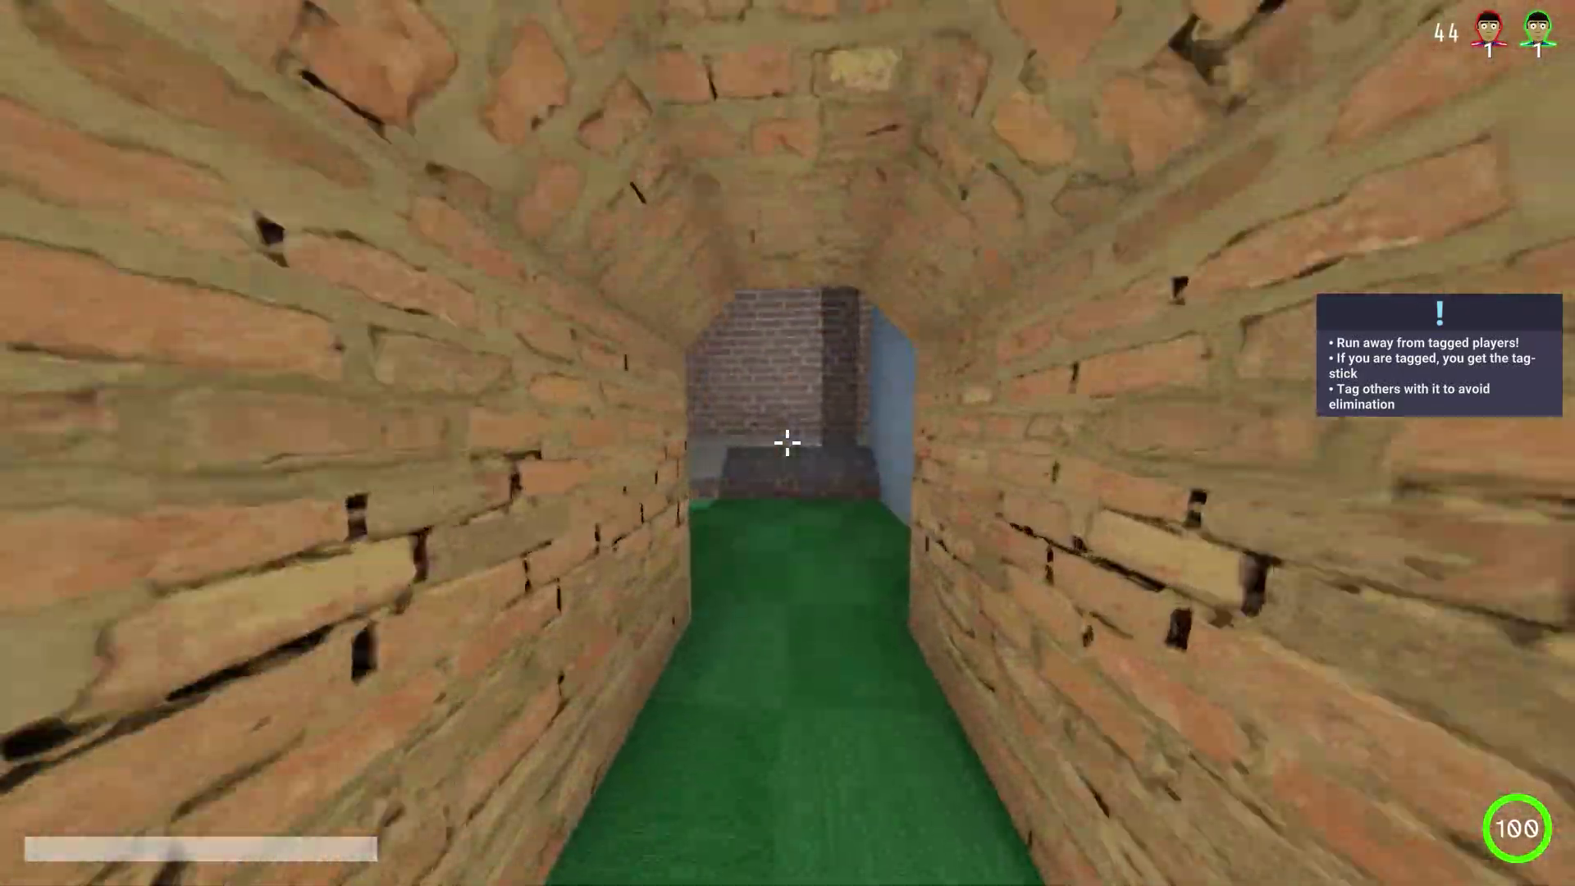
key("w")
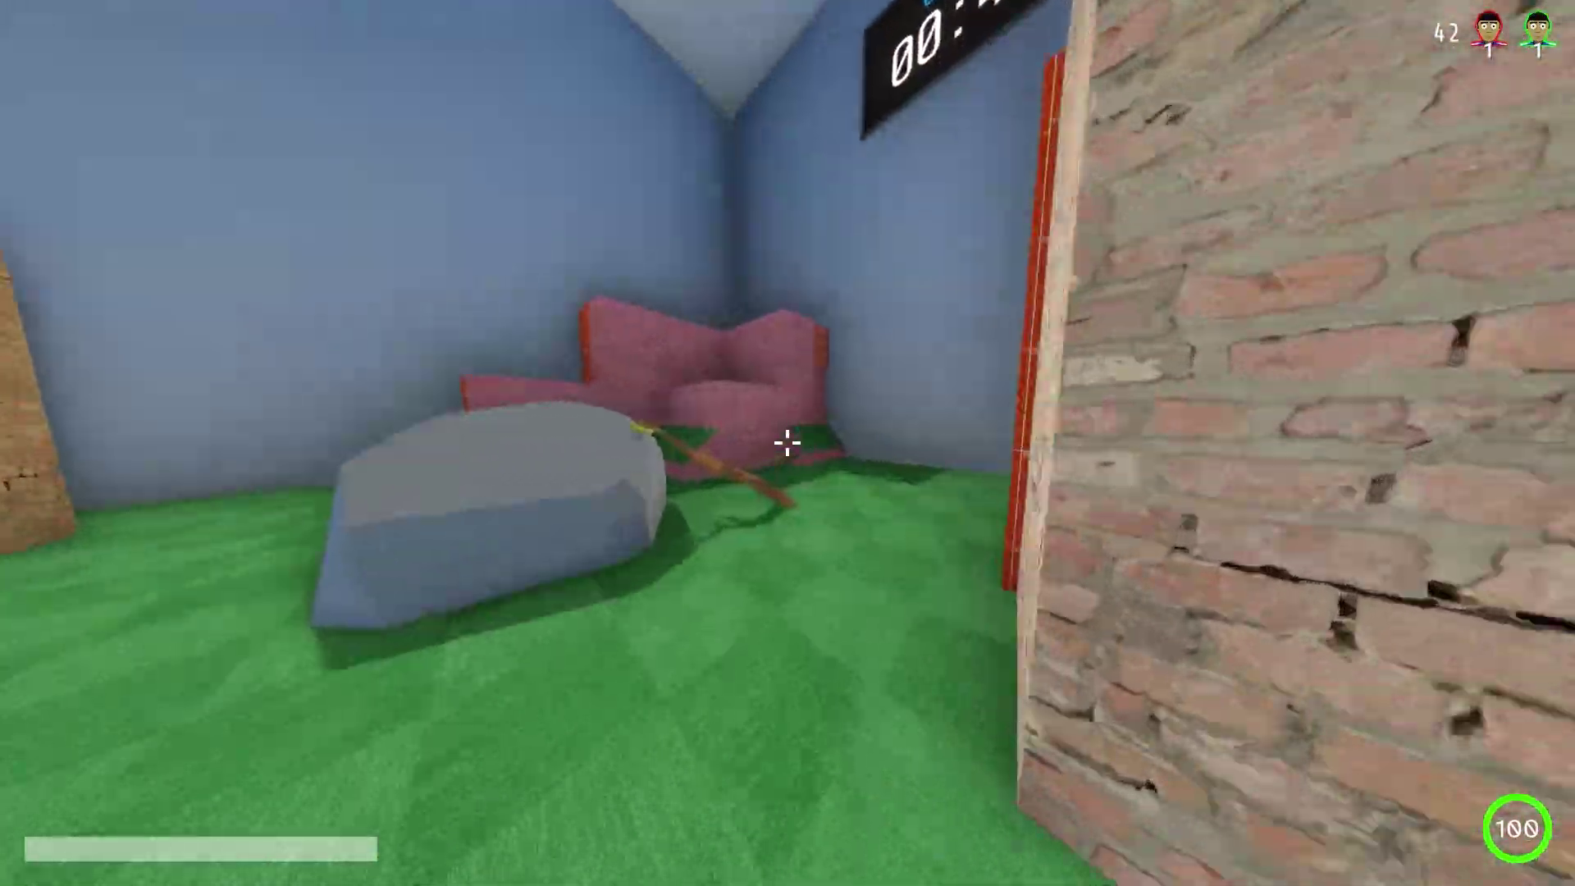
key("w")
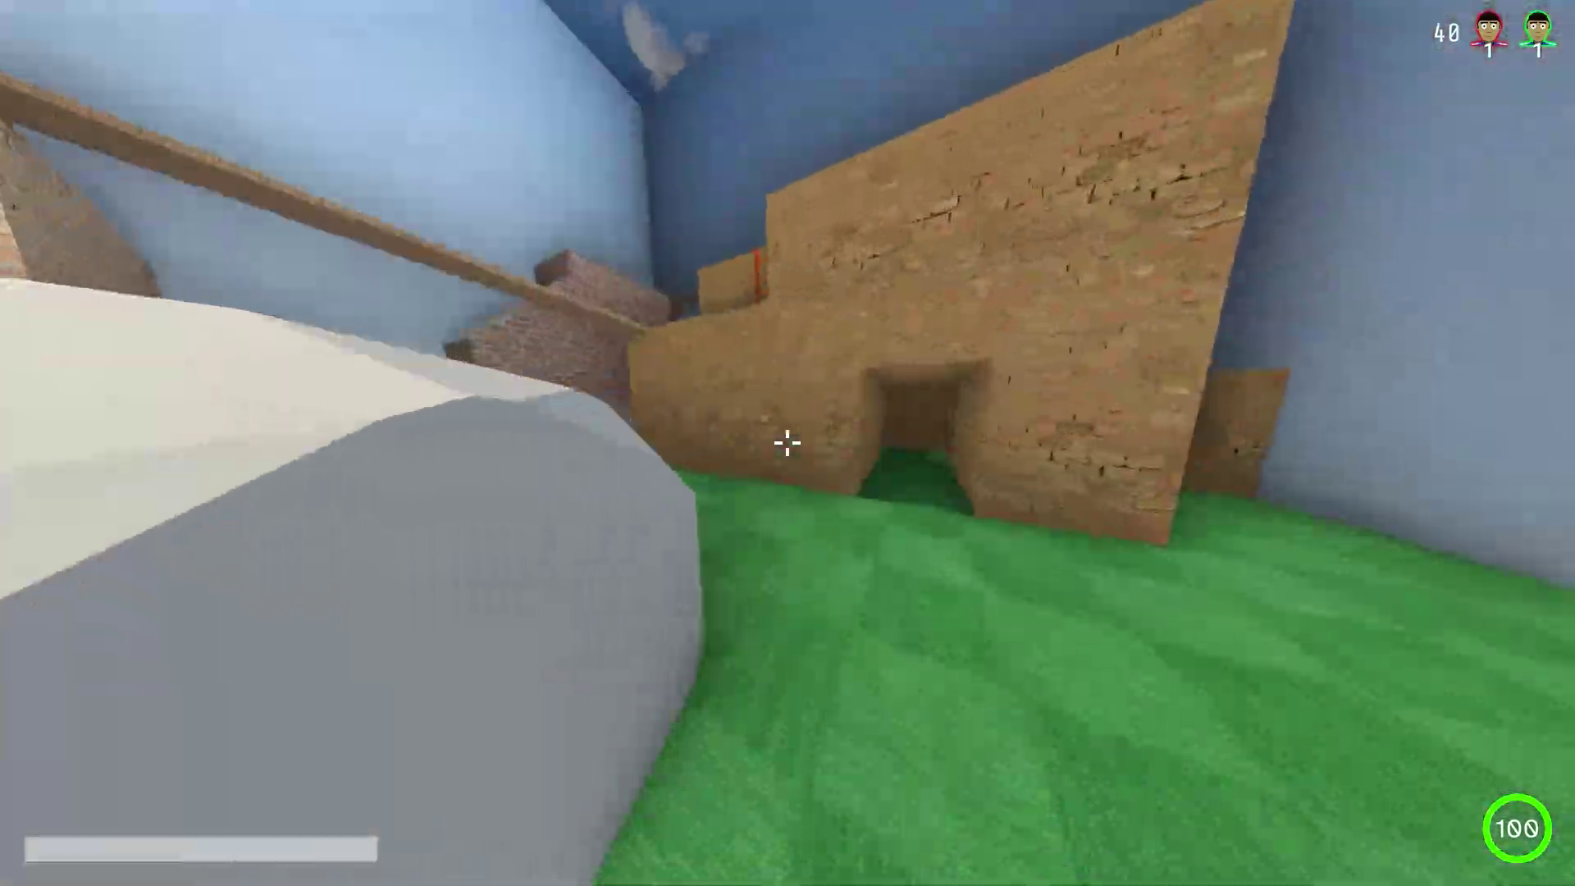
key("w")
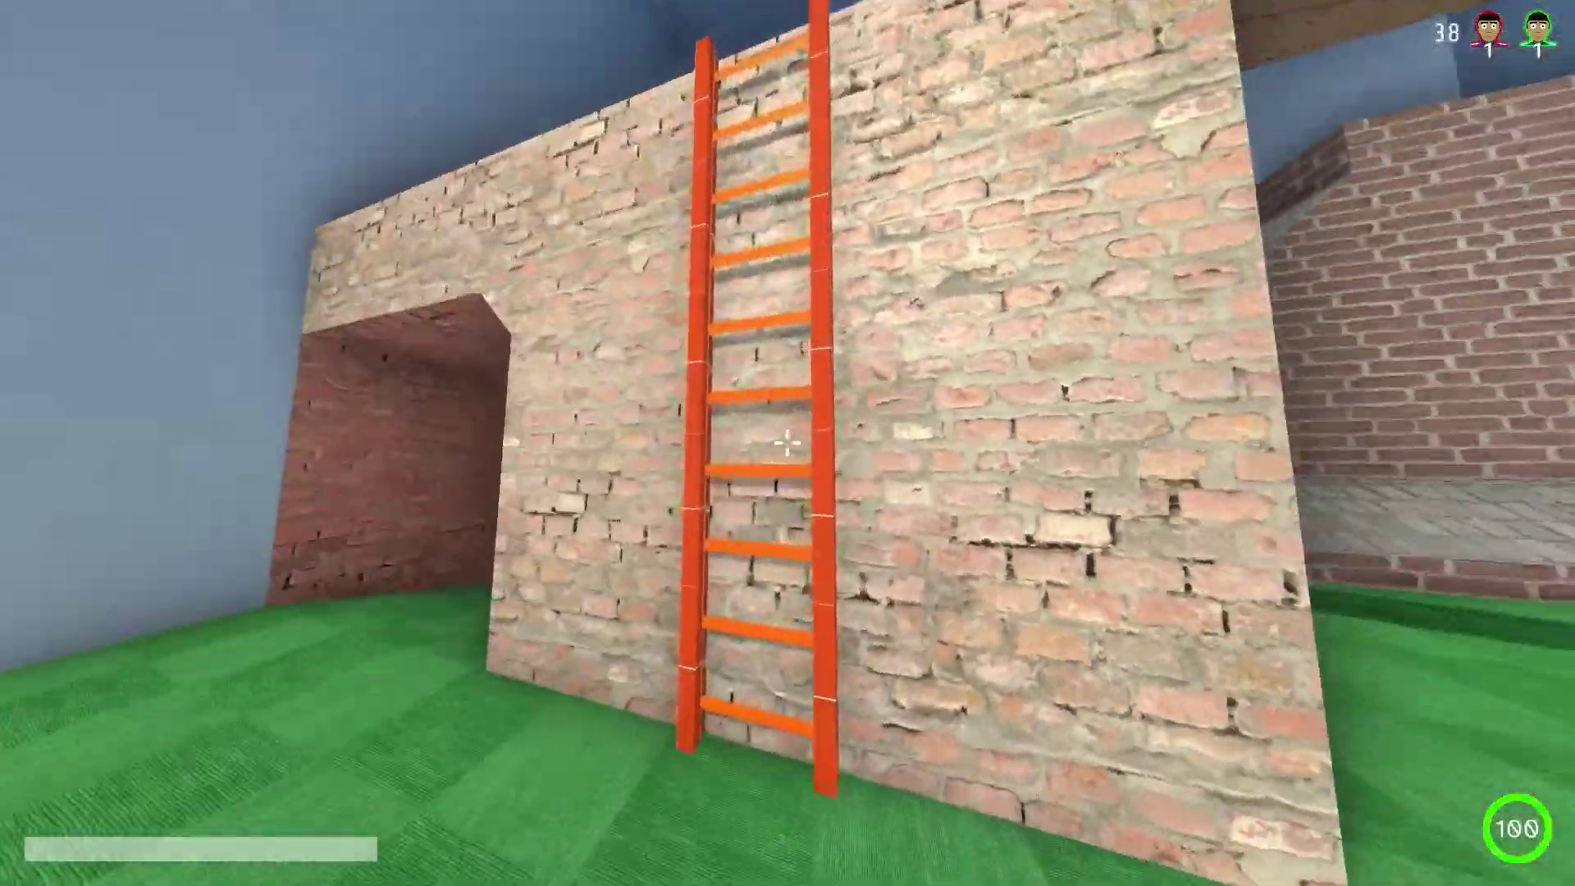
key("w")
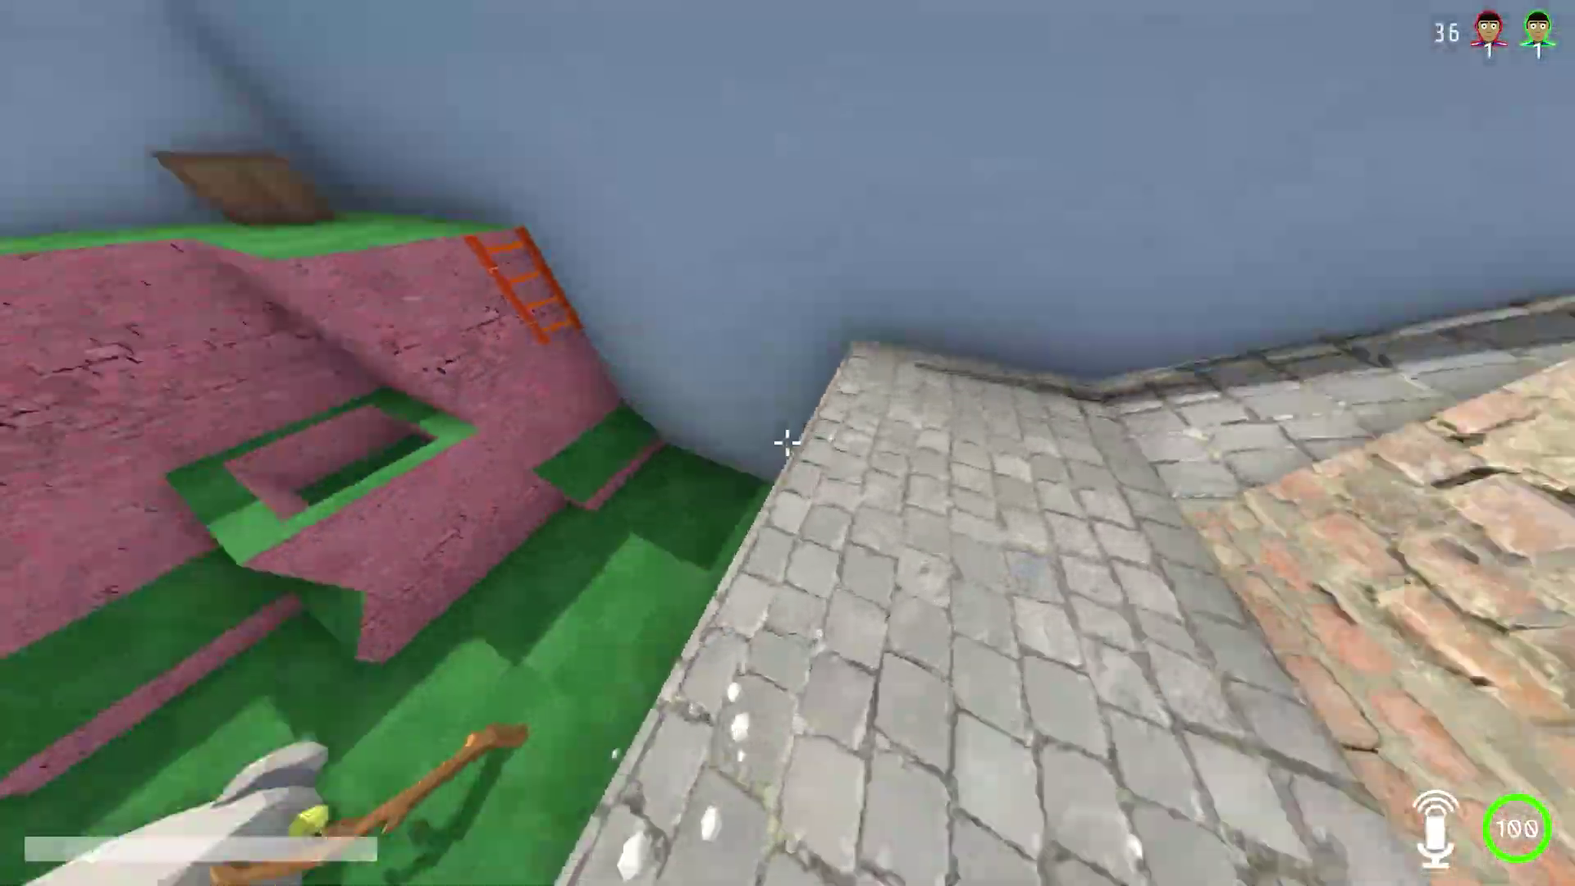
- Drop to the green floor, climb the next ladder and plank, then follow the wall past the crate
key("w")
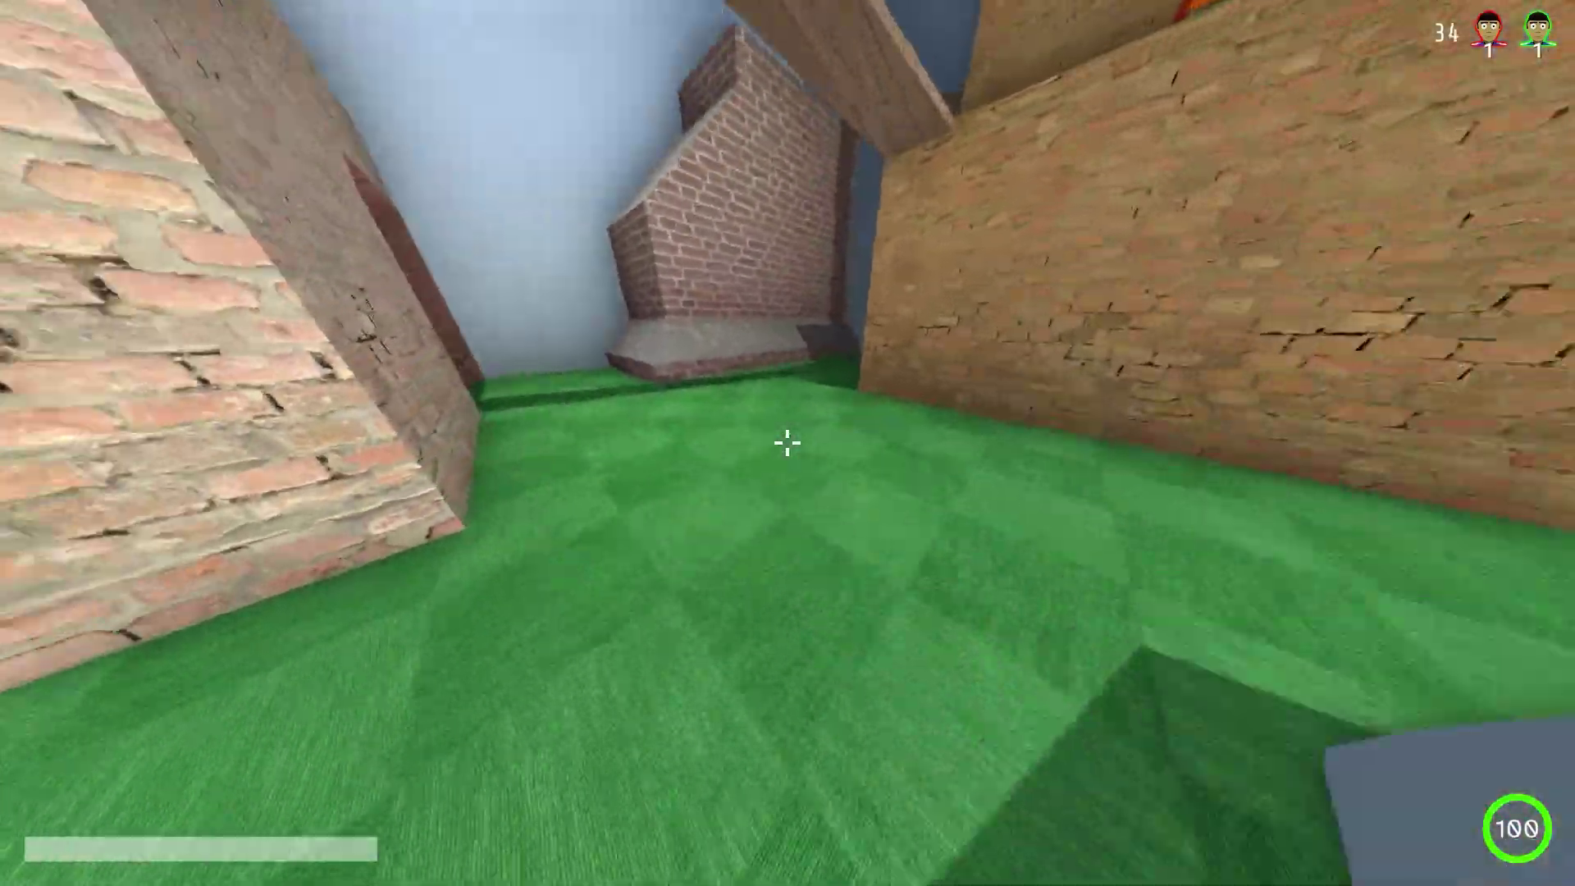
key("w")
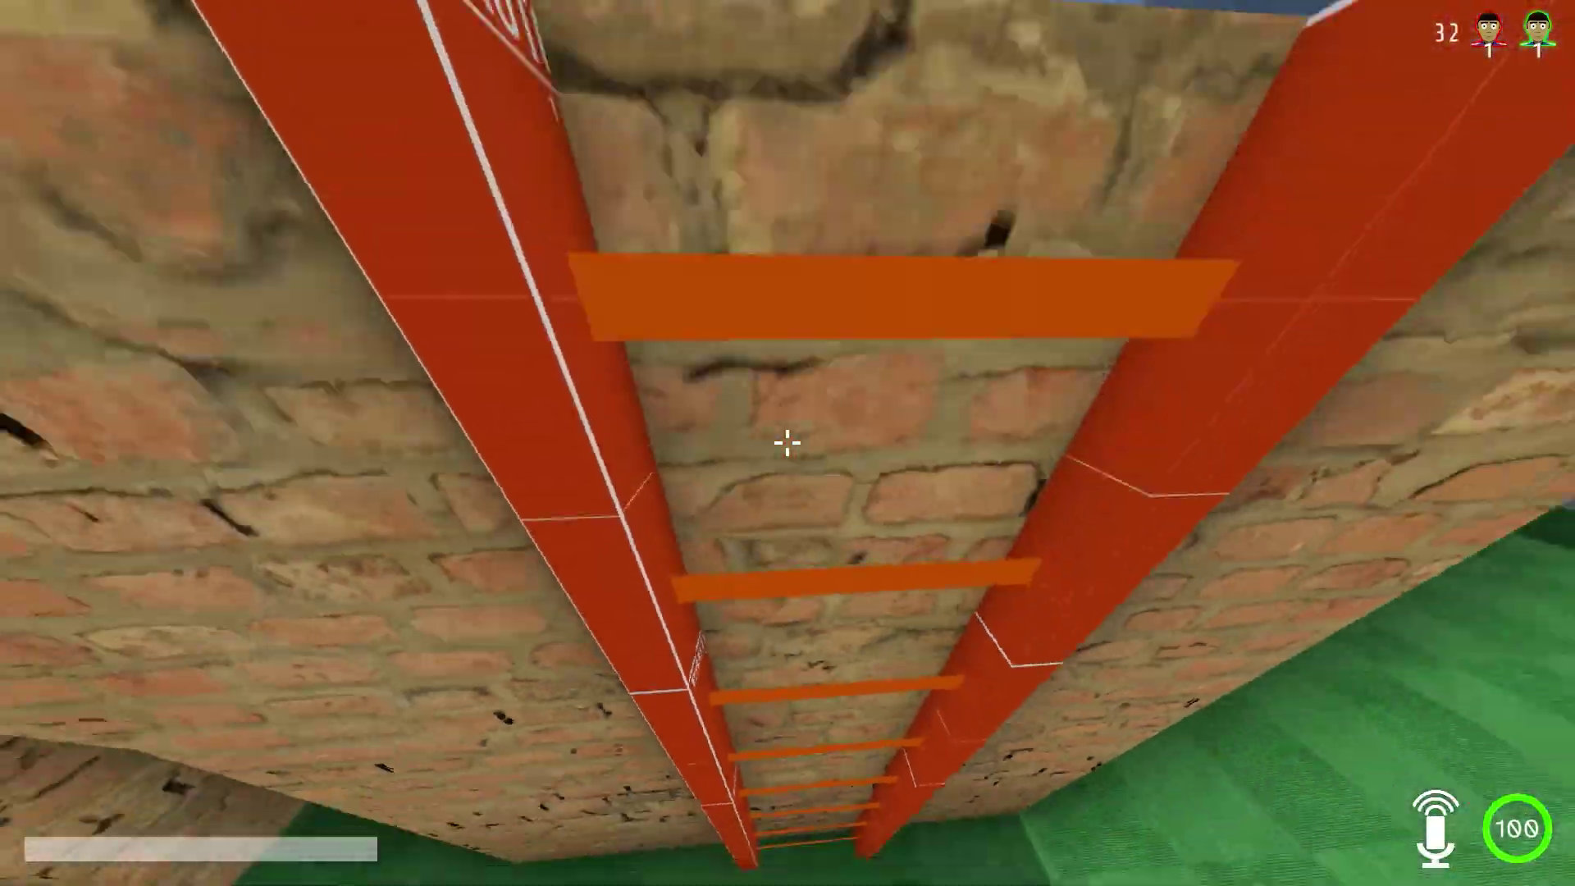
key("w")
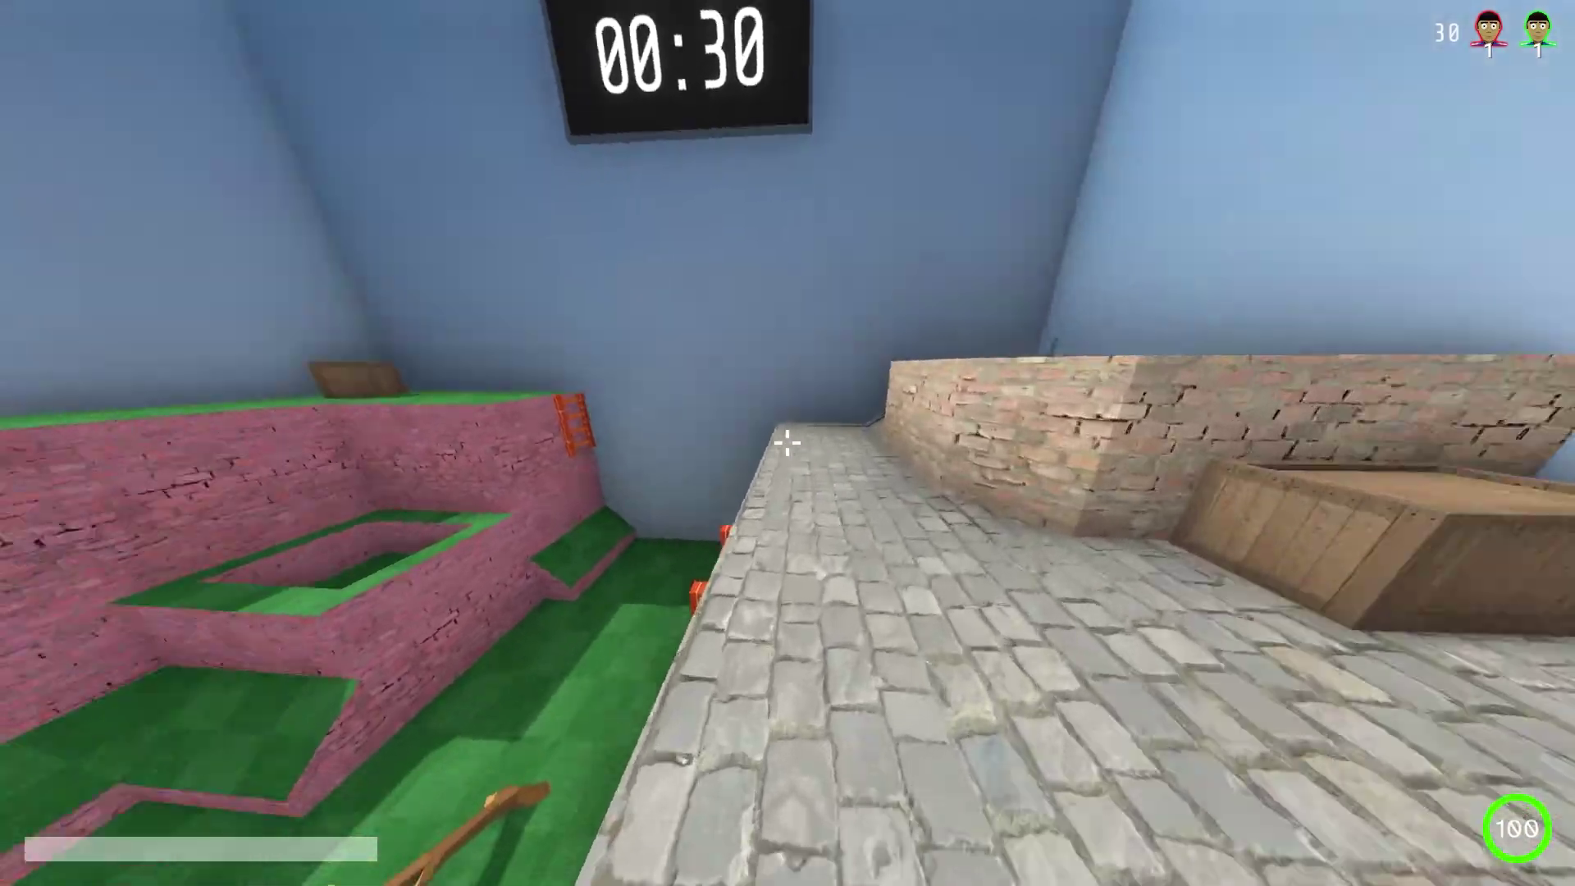
key("w")
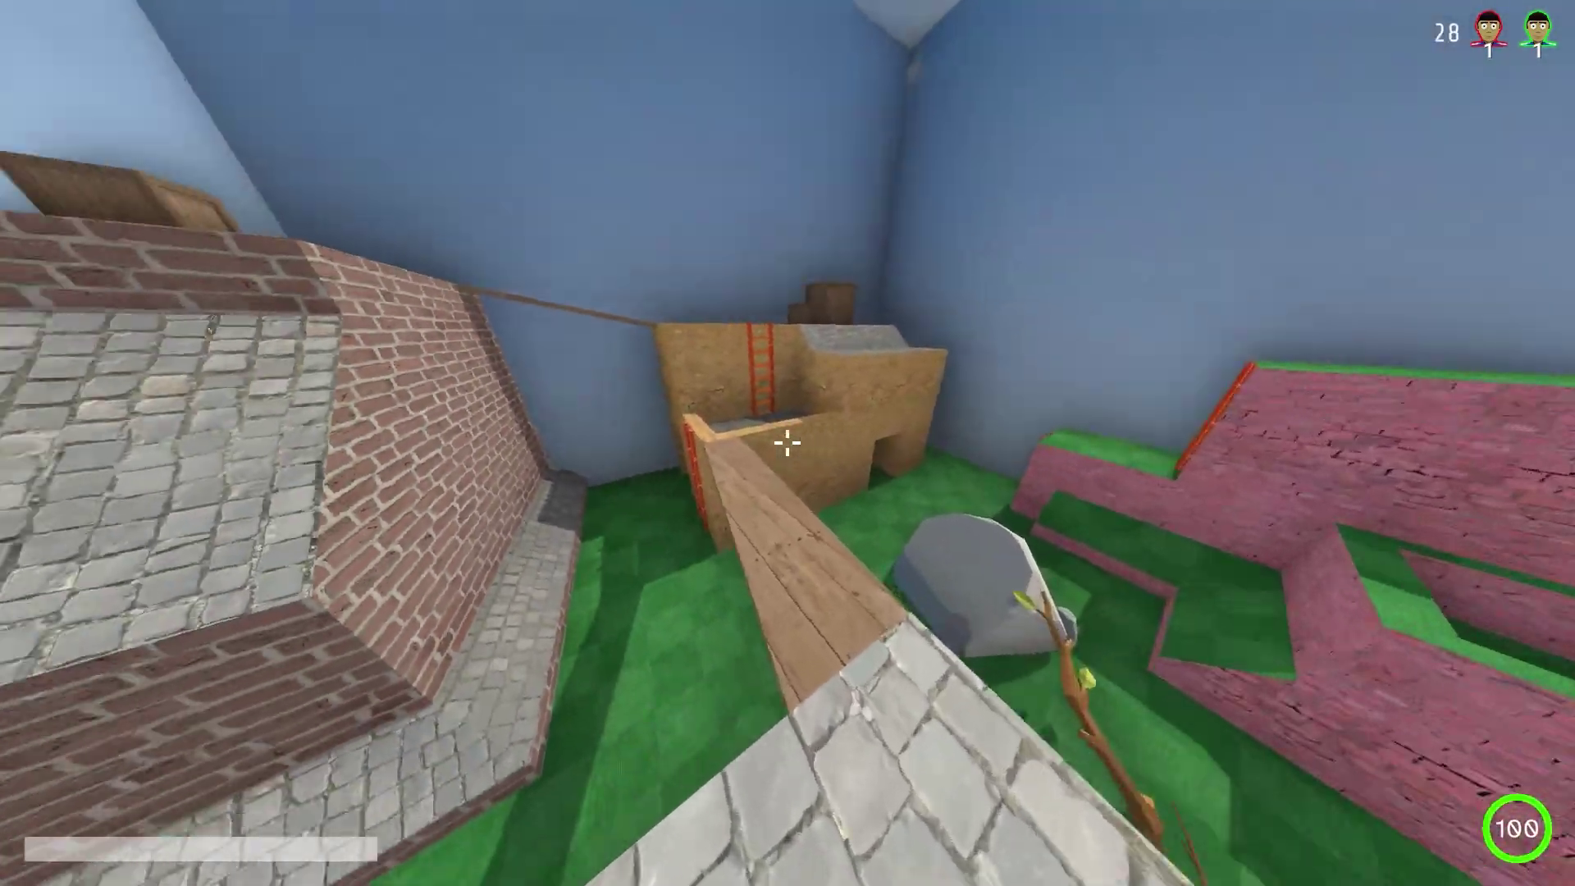
key("w")
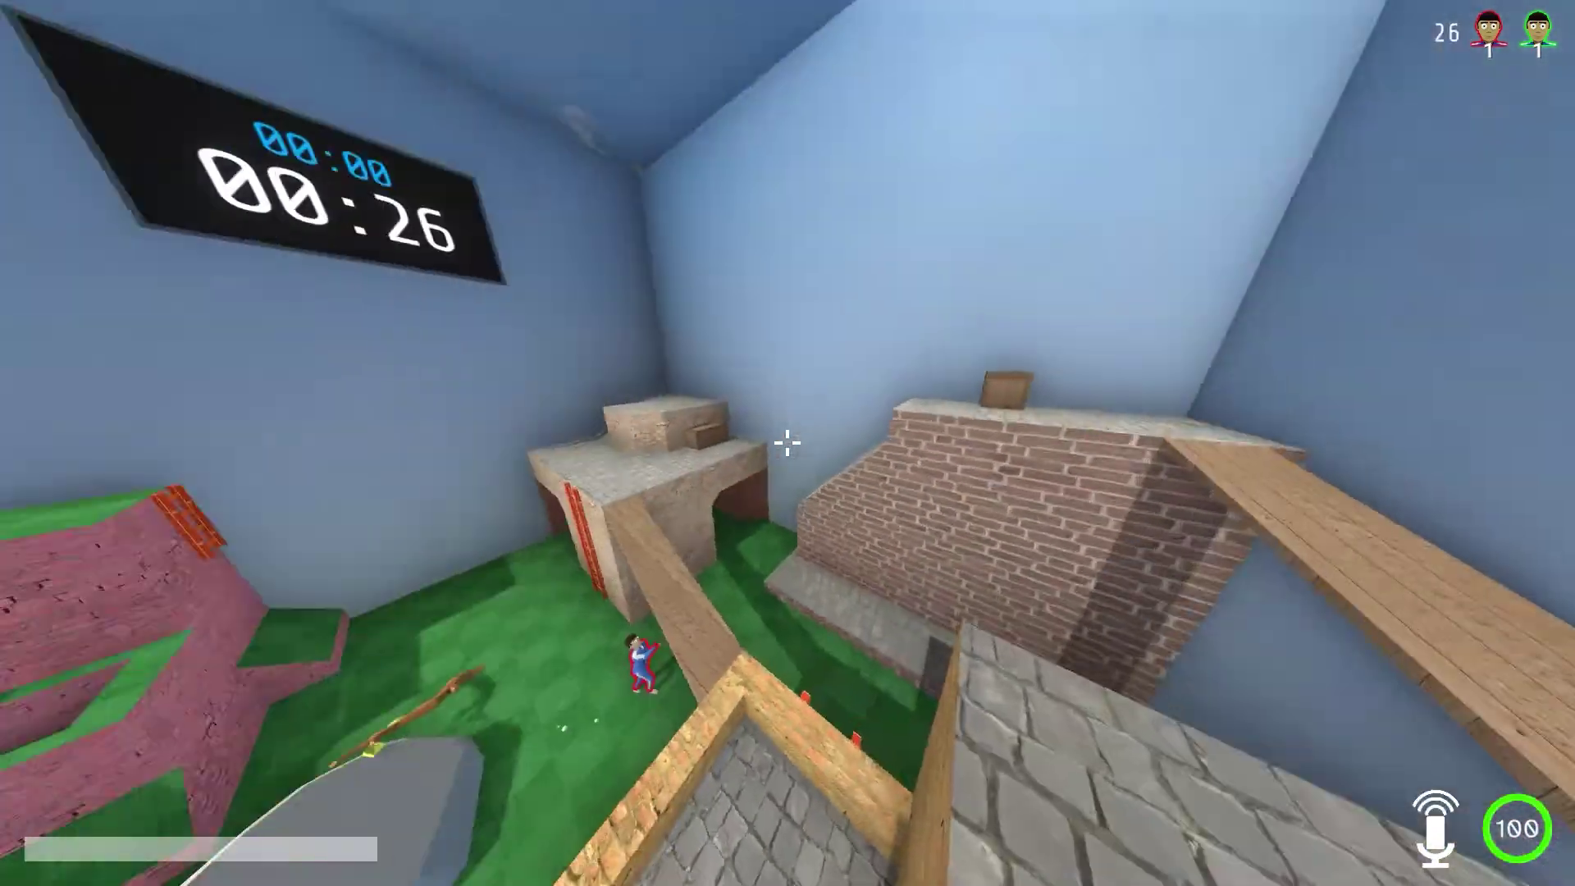
key("w")
key("w")
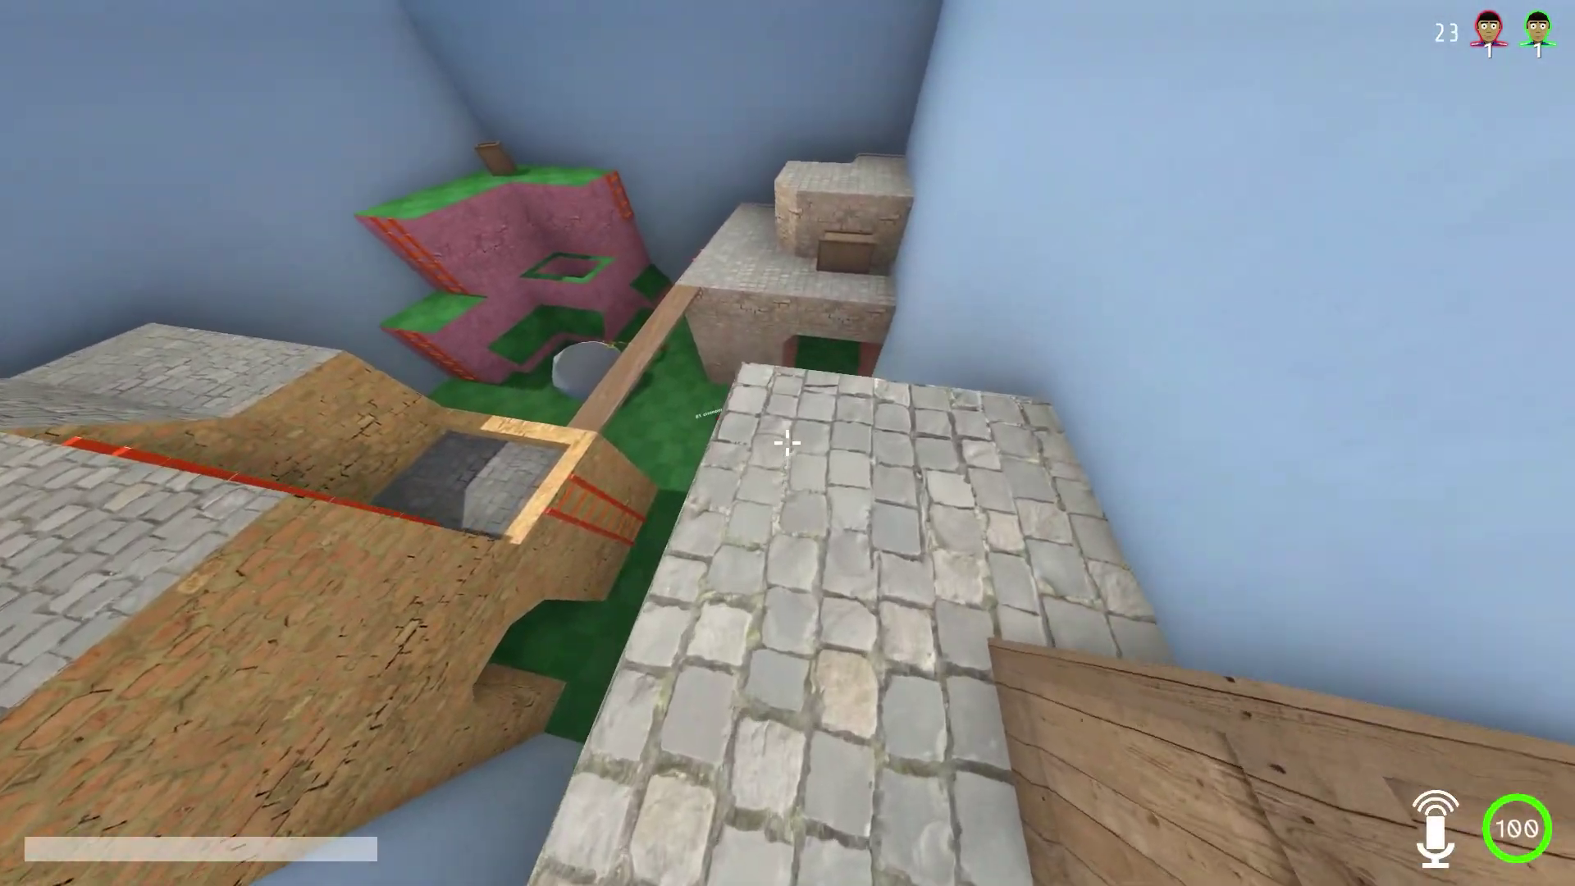
key("w")
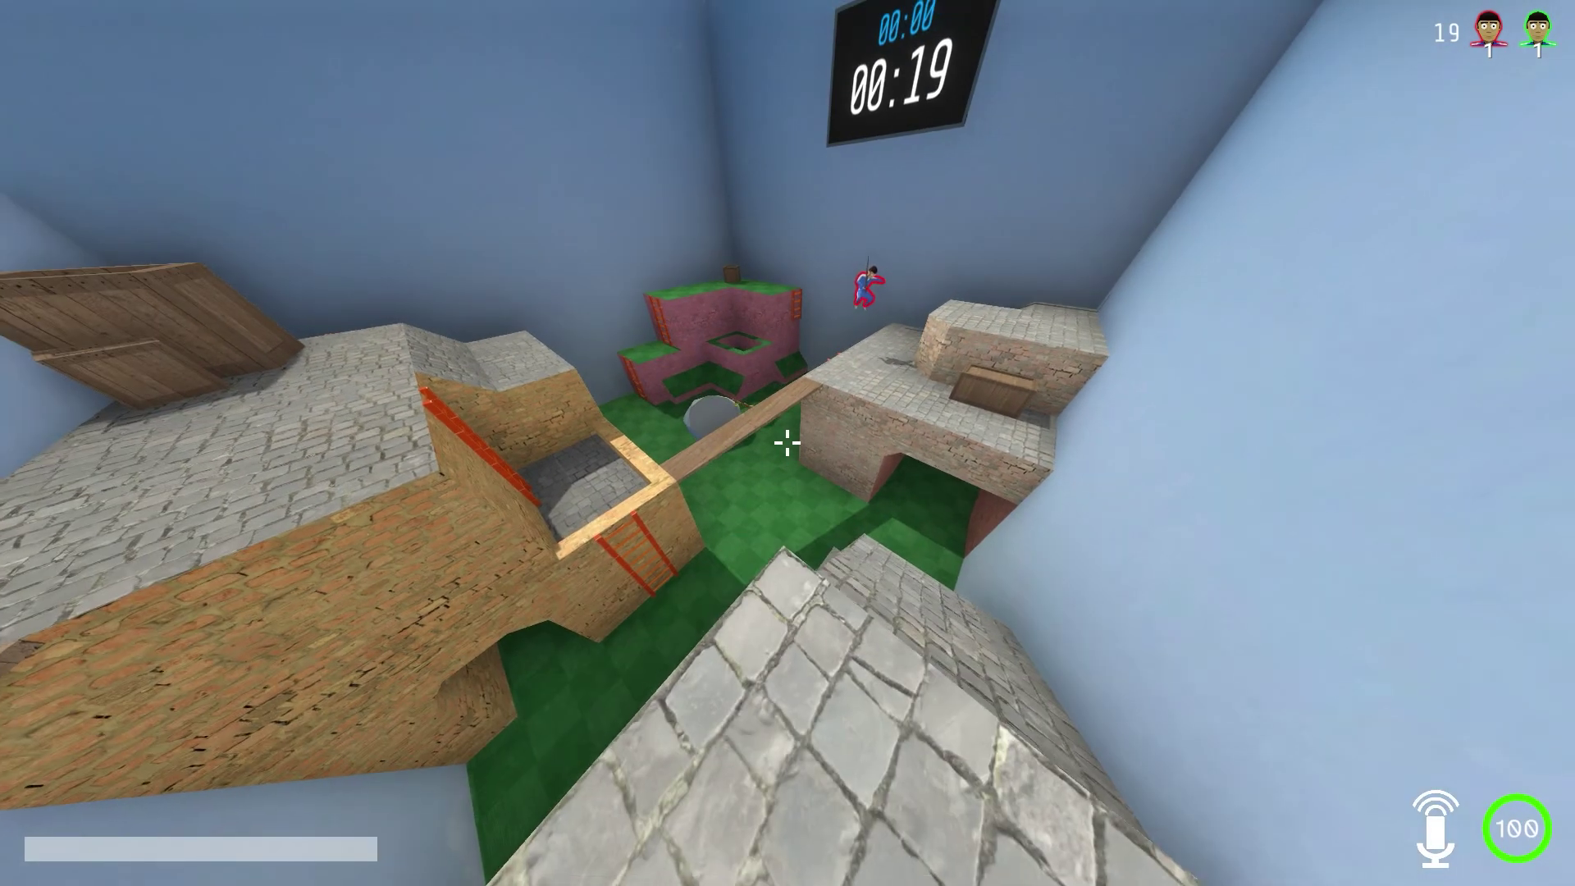
- Move between stone ledges and blocks, watching the approaching player, then climb the ladder
key("w")
key("w")
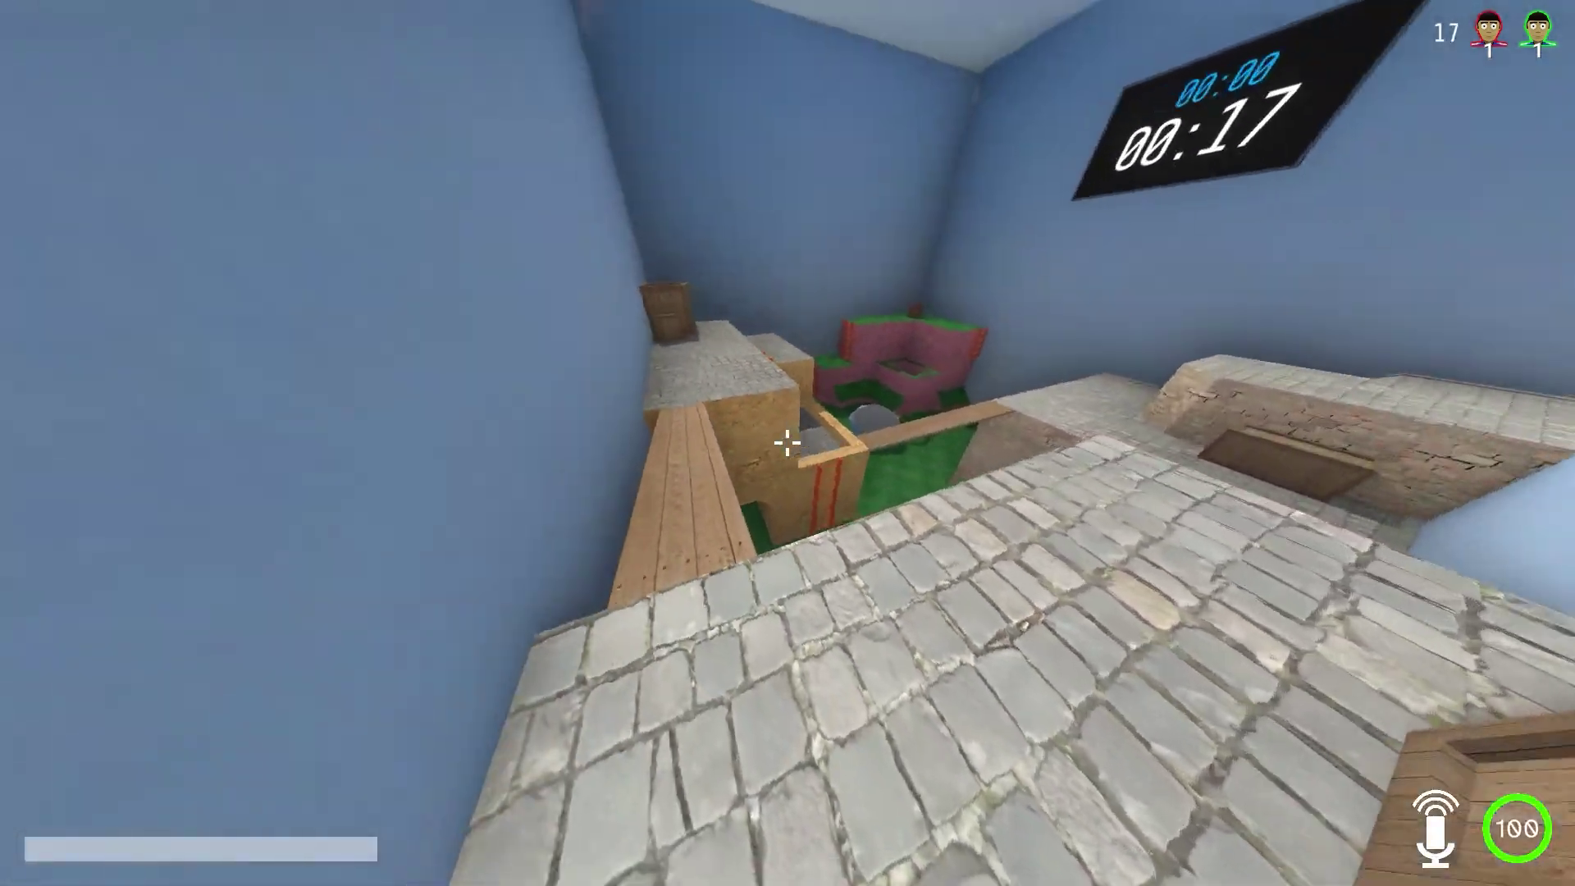
key("w")
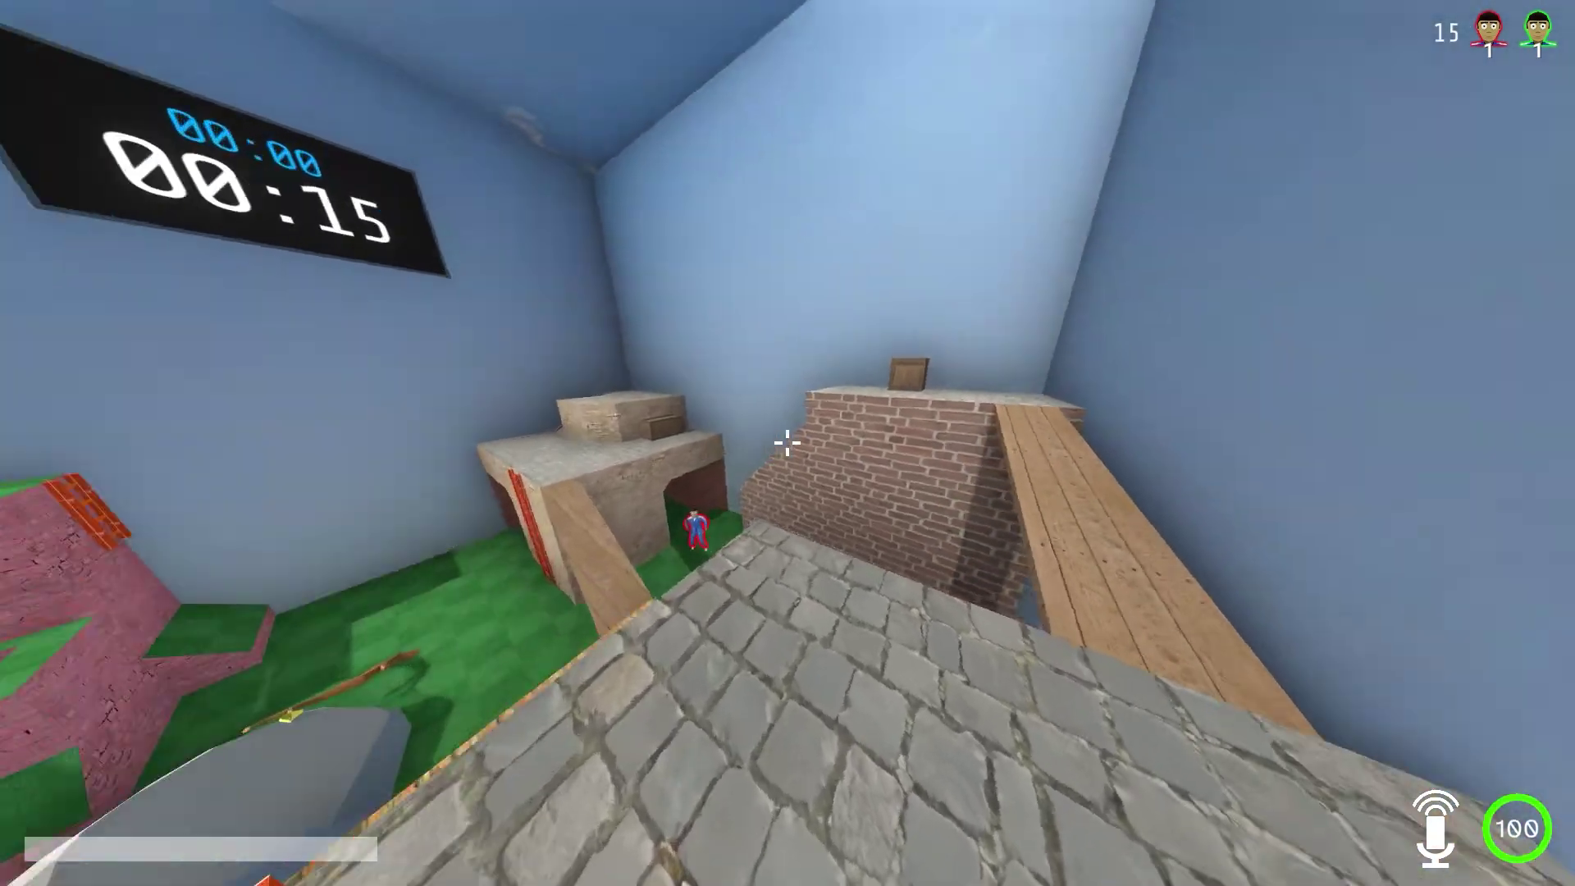
key("w")
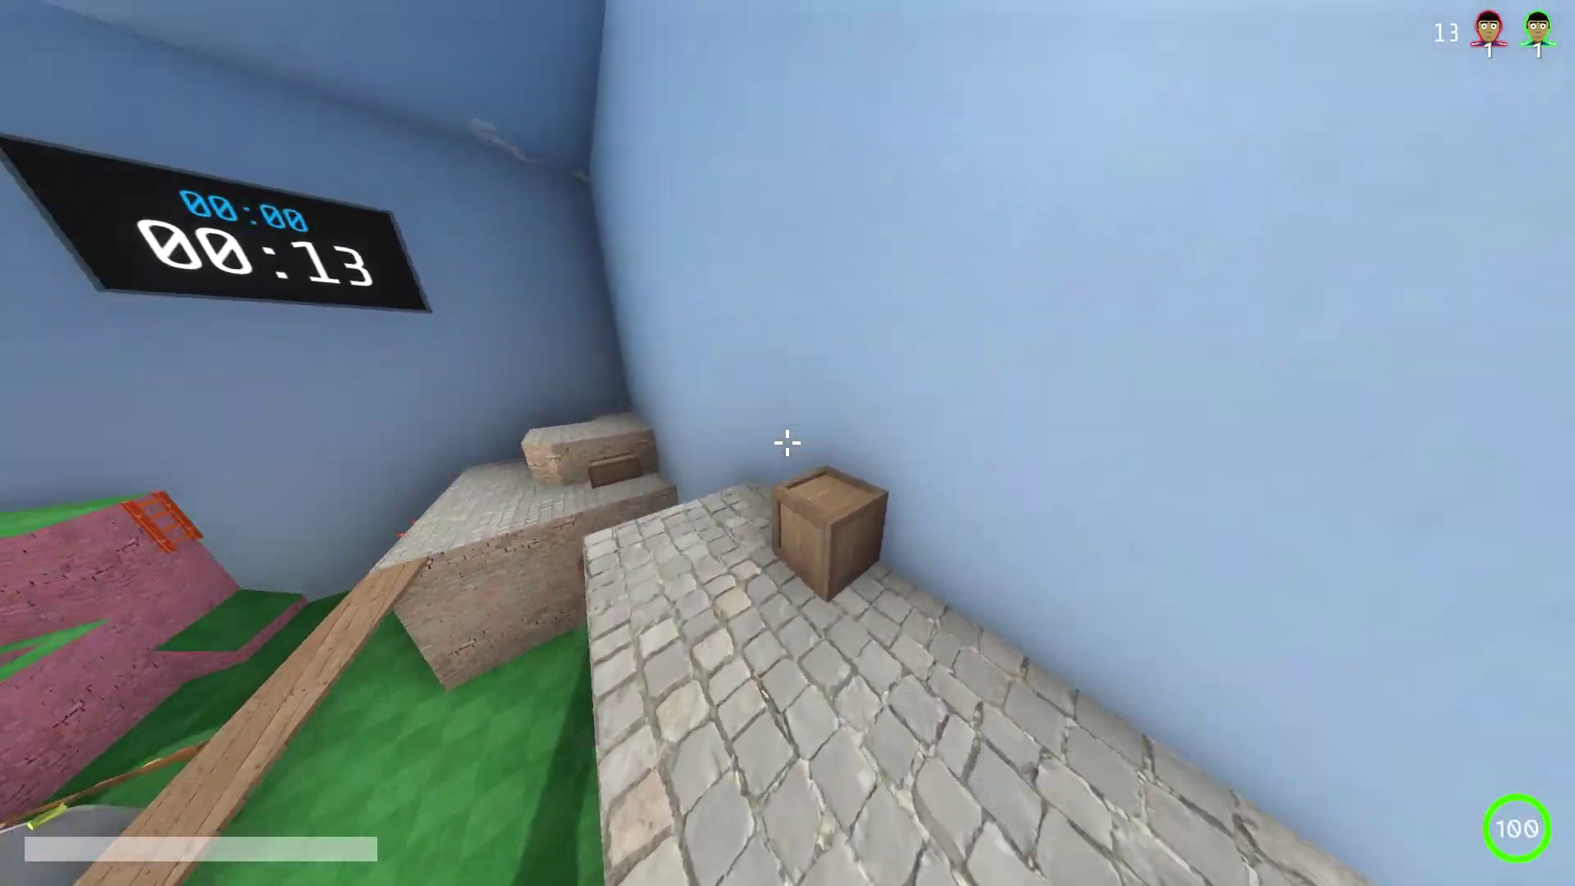
key("w")
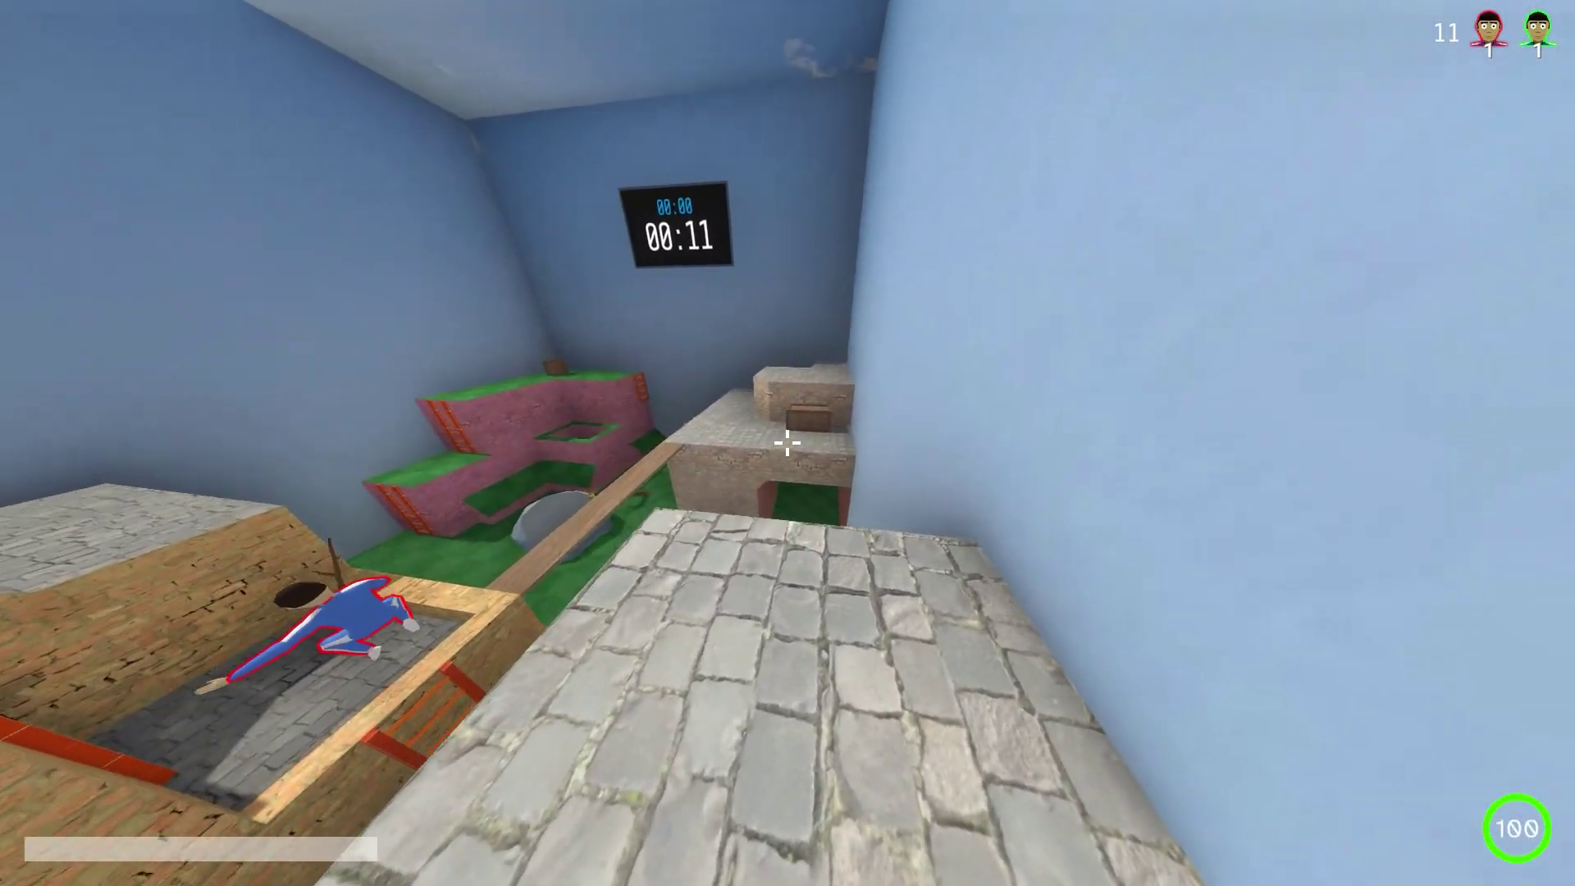
key("w")
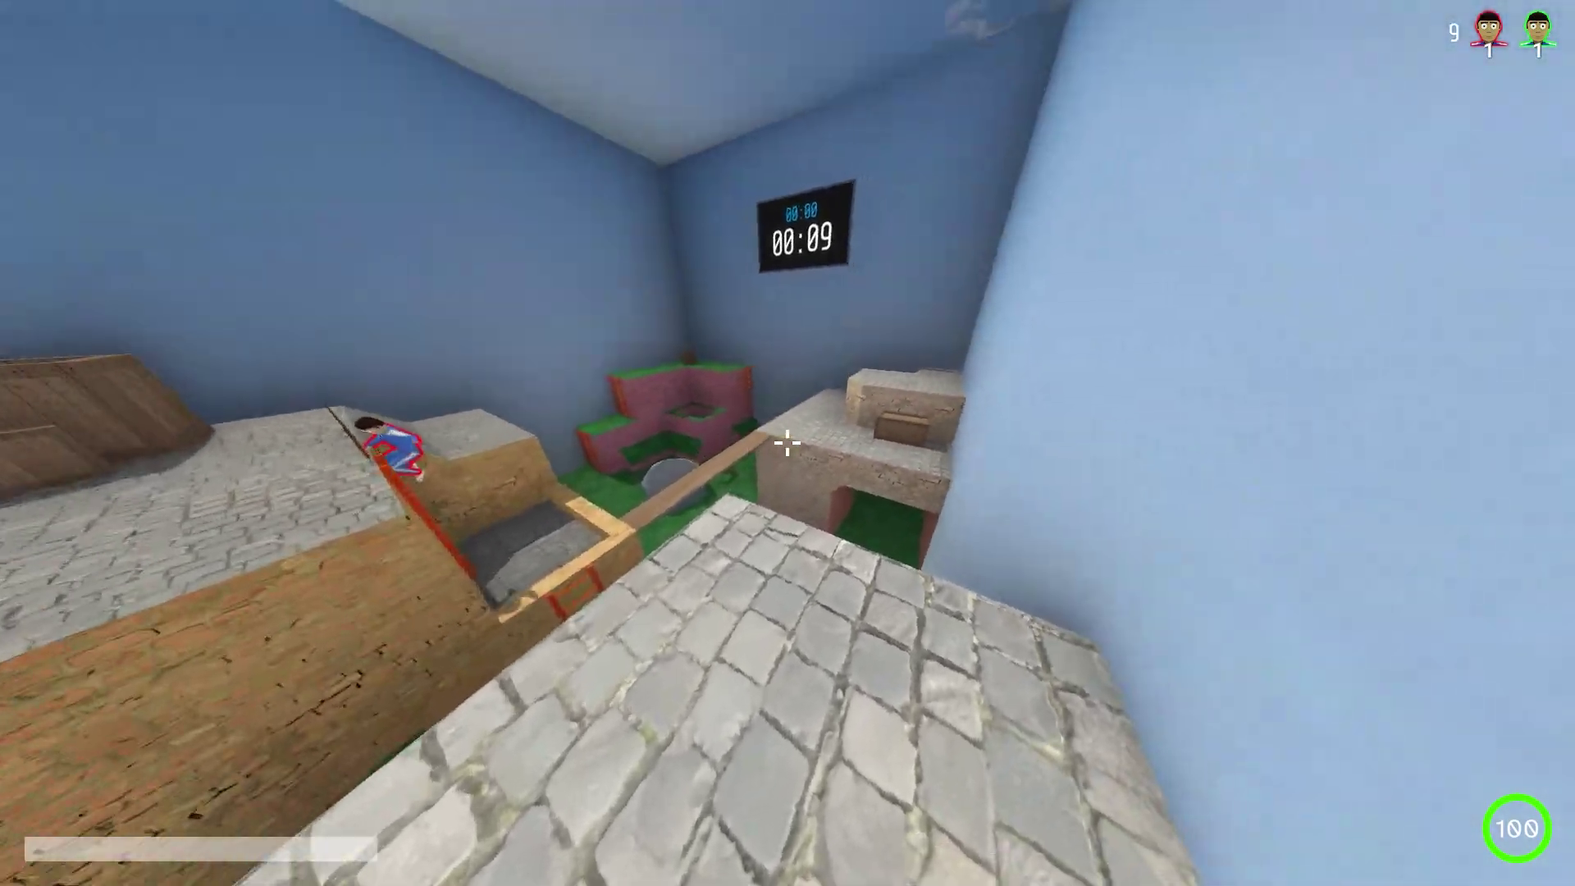
key("w")
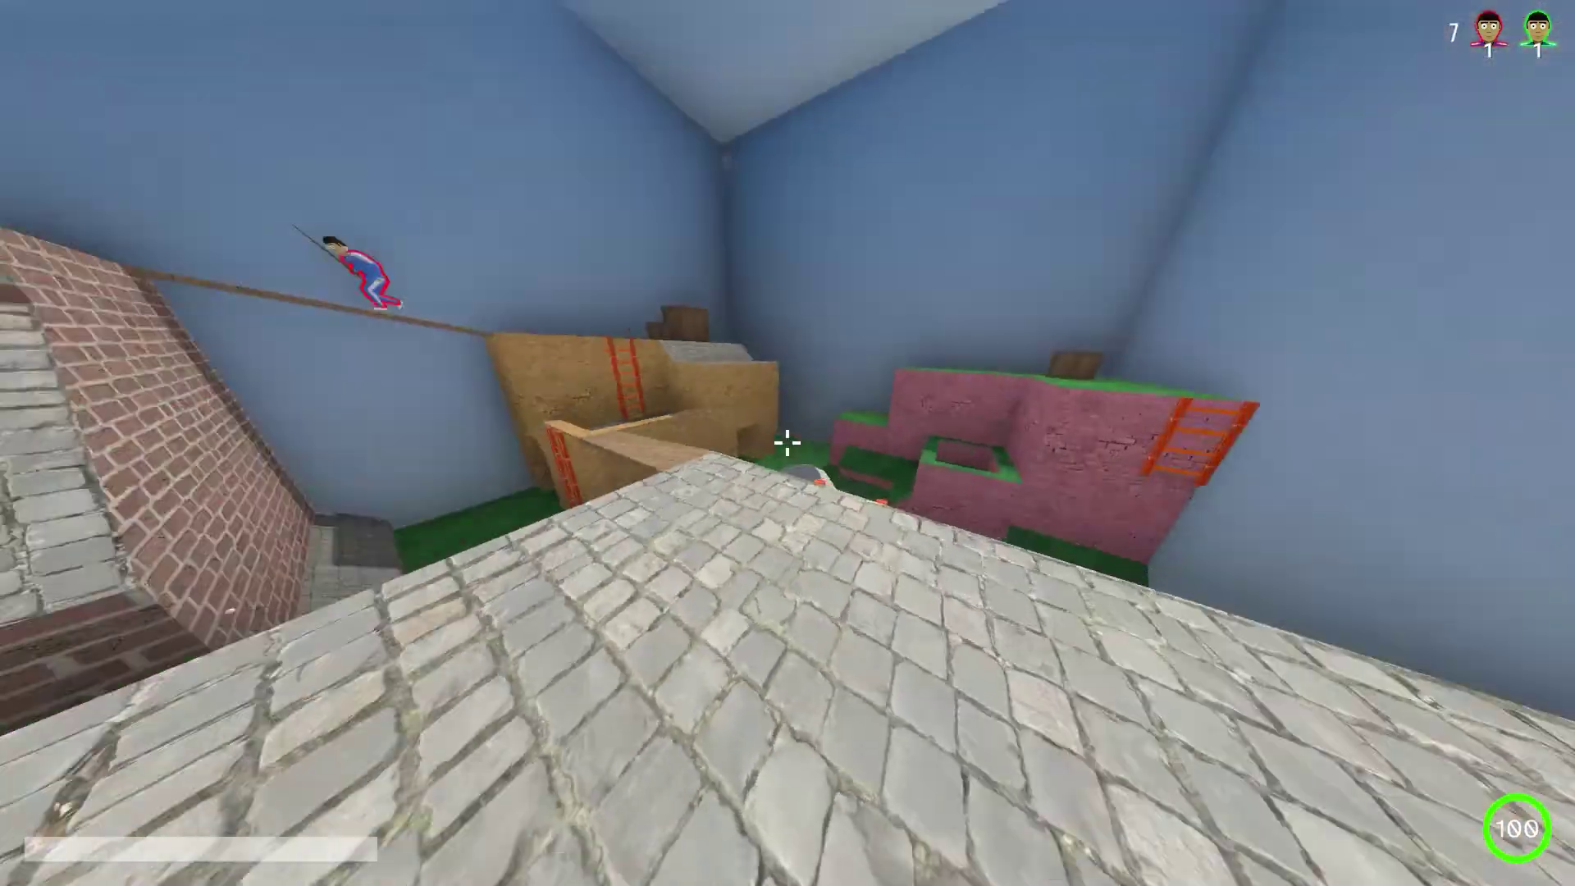
key("w")
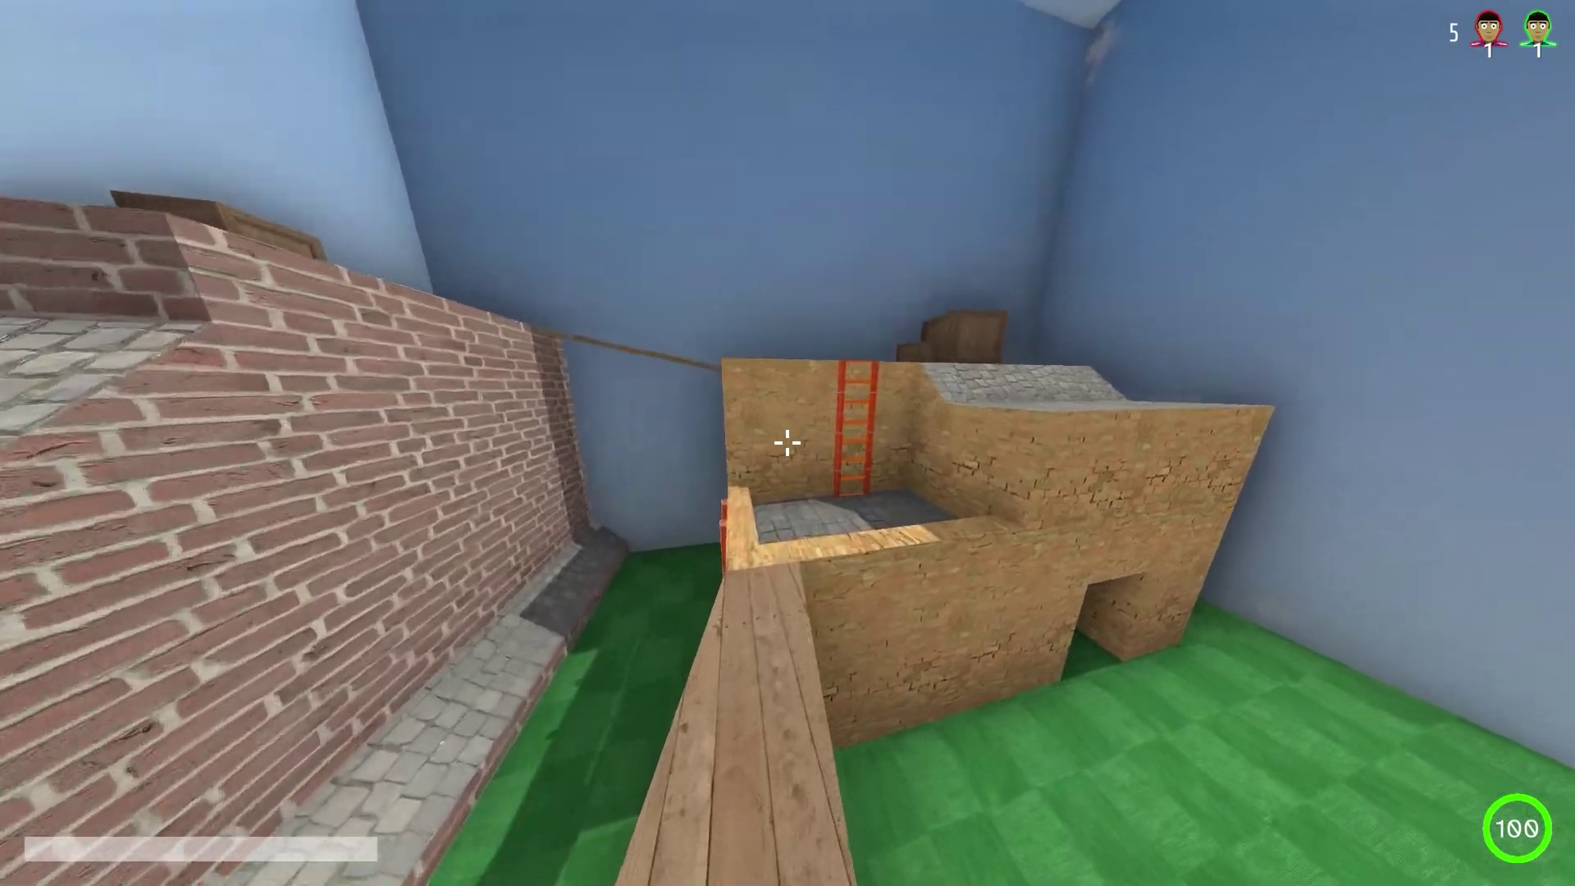
key("w")
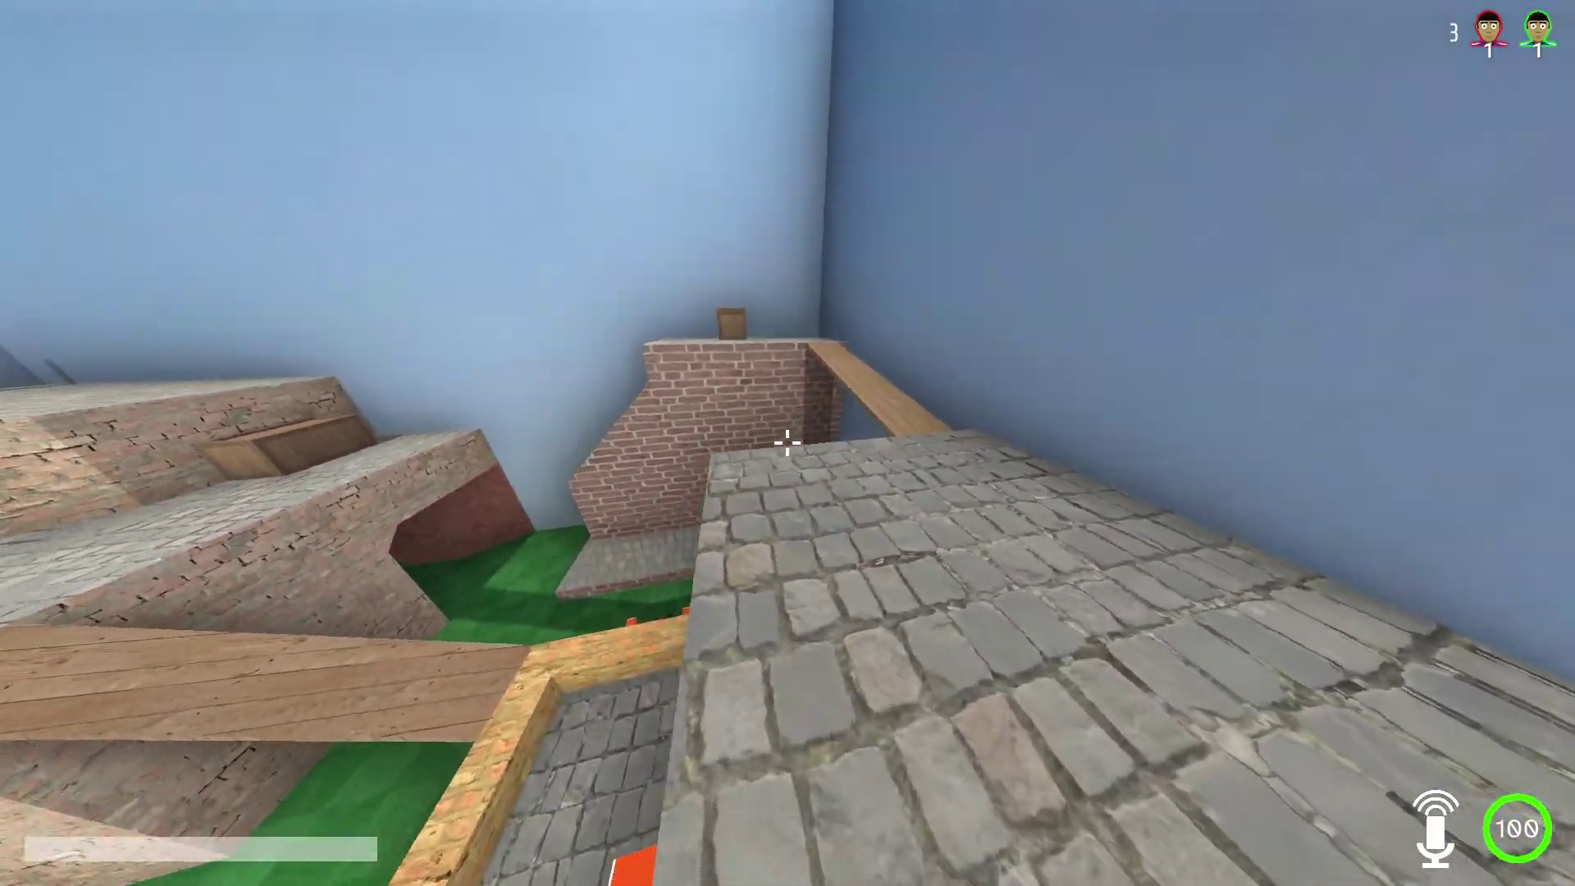
key("w")
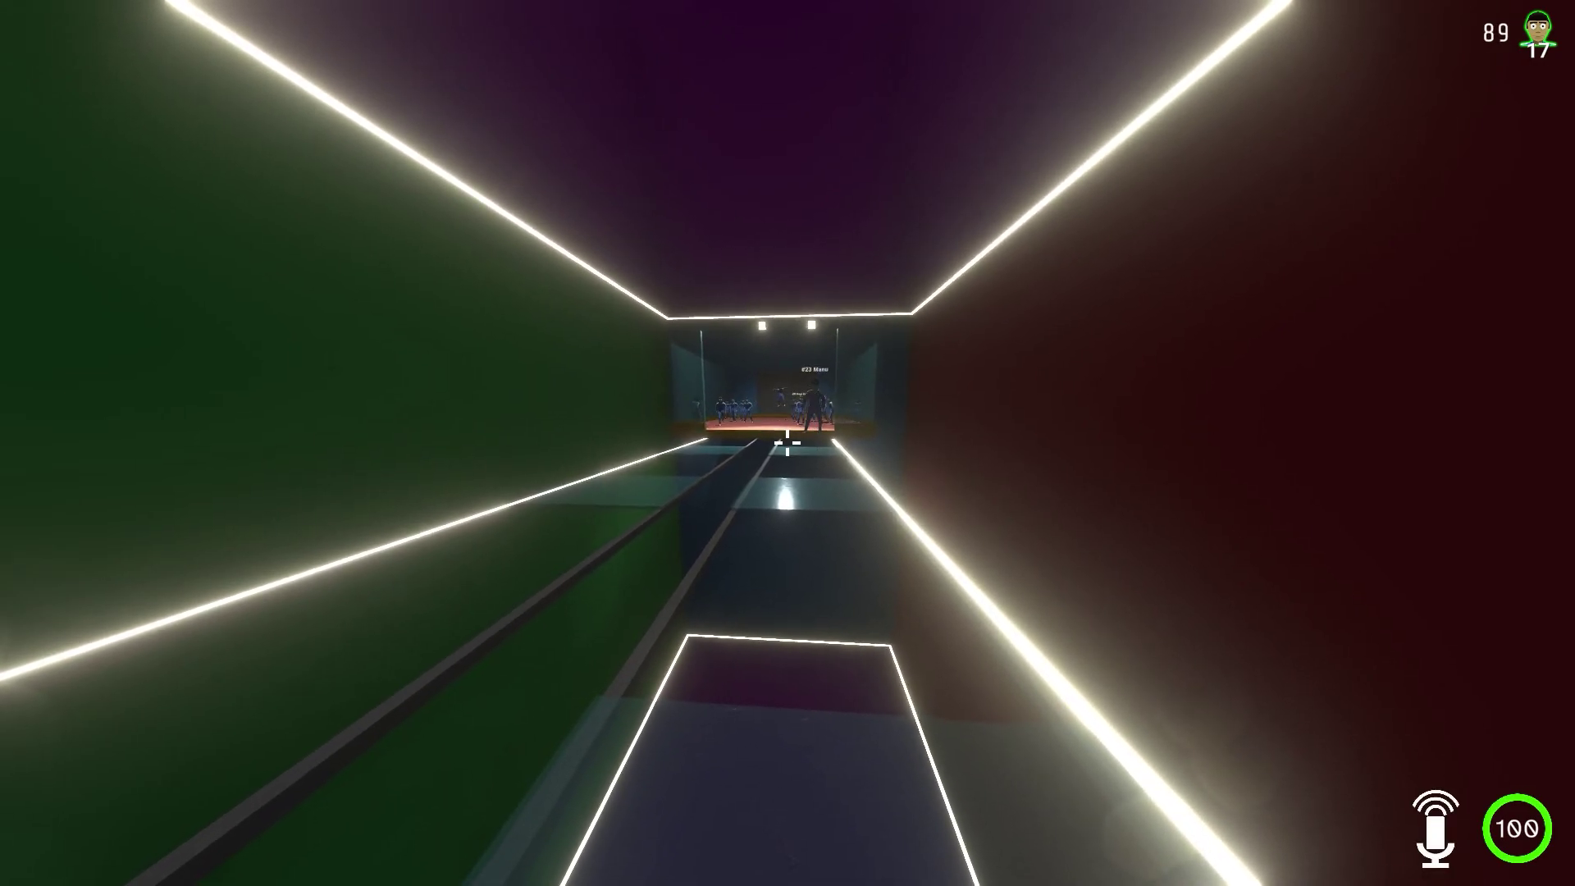
- Walk down the neon corridor to the bridge and strike the glass panels until one shatters
key("w")
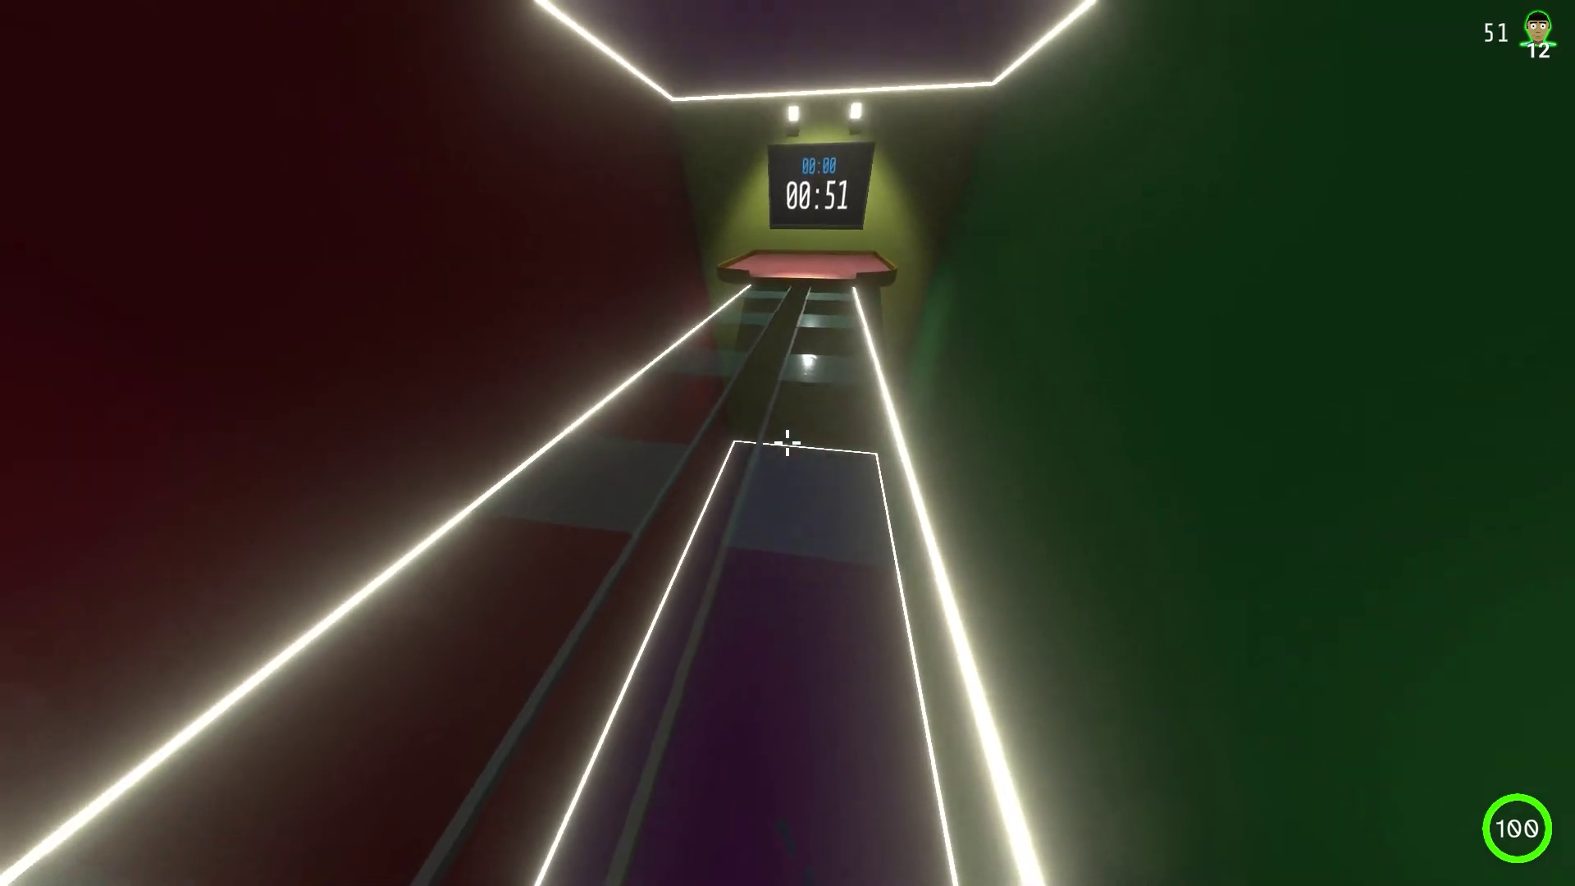
left_click(788, 443)
left_click(788, 443)
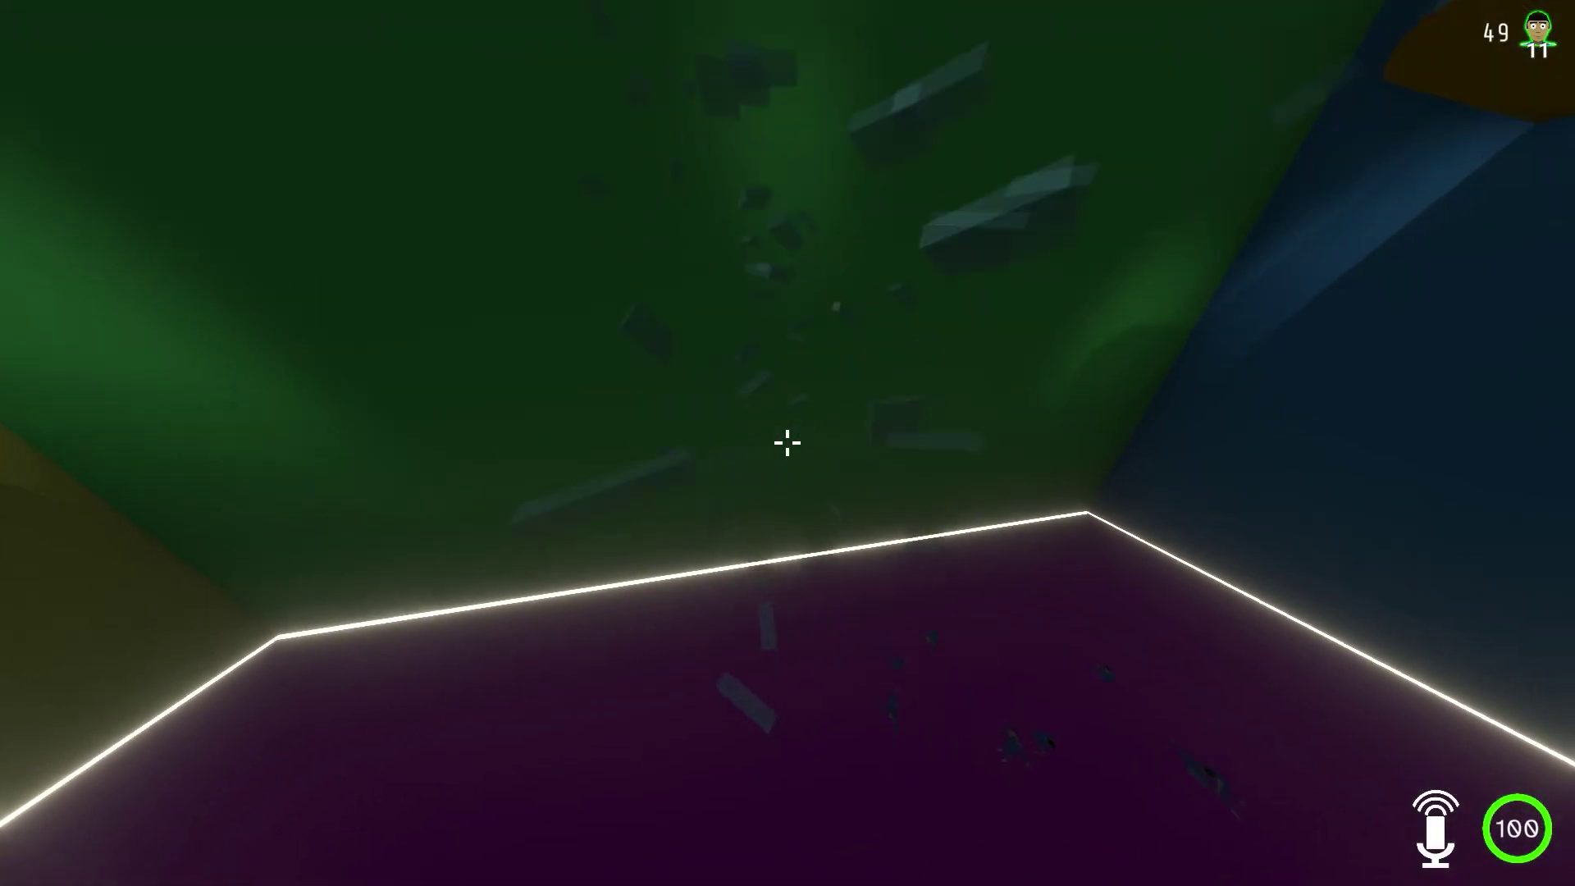